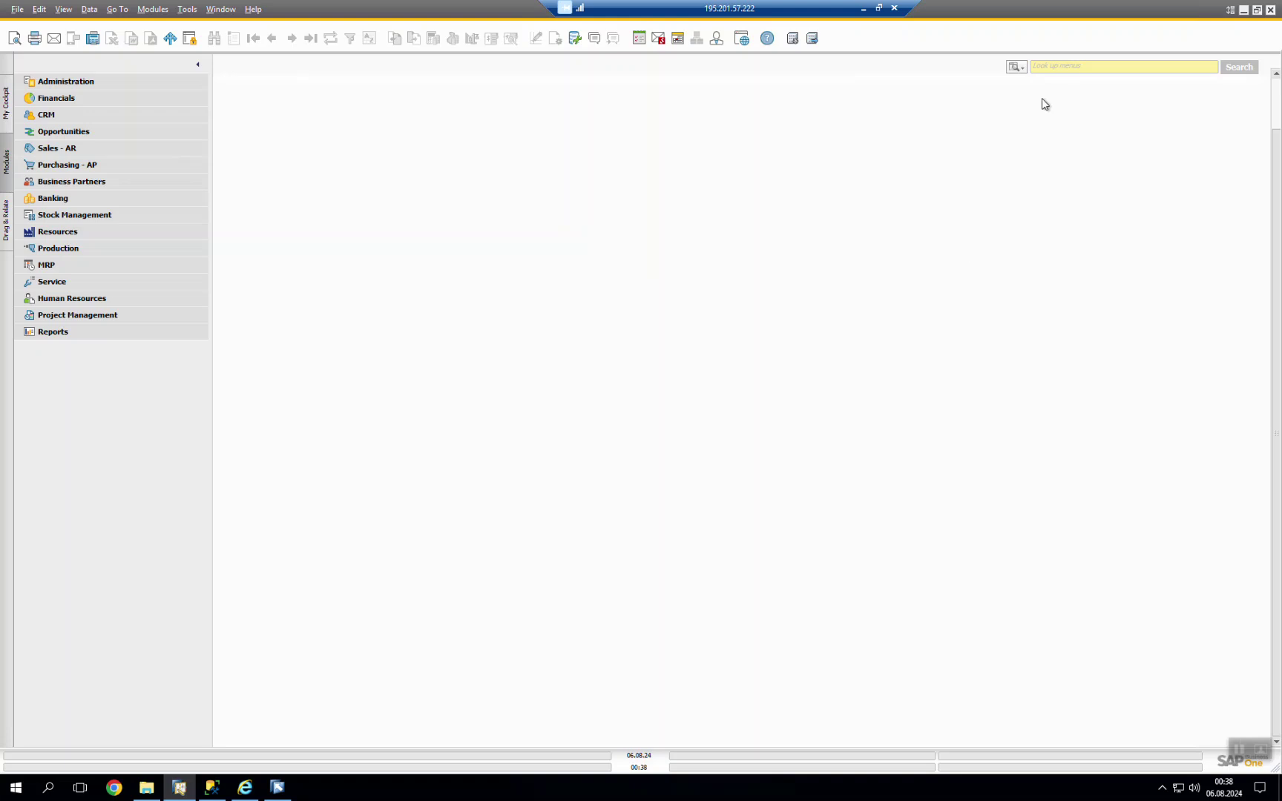
Open the House Bank Accounts setup and reposition its window for a clear view of the table.
click(1063, 66)
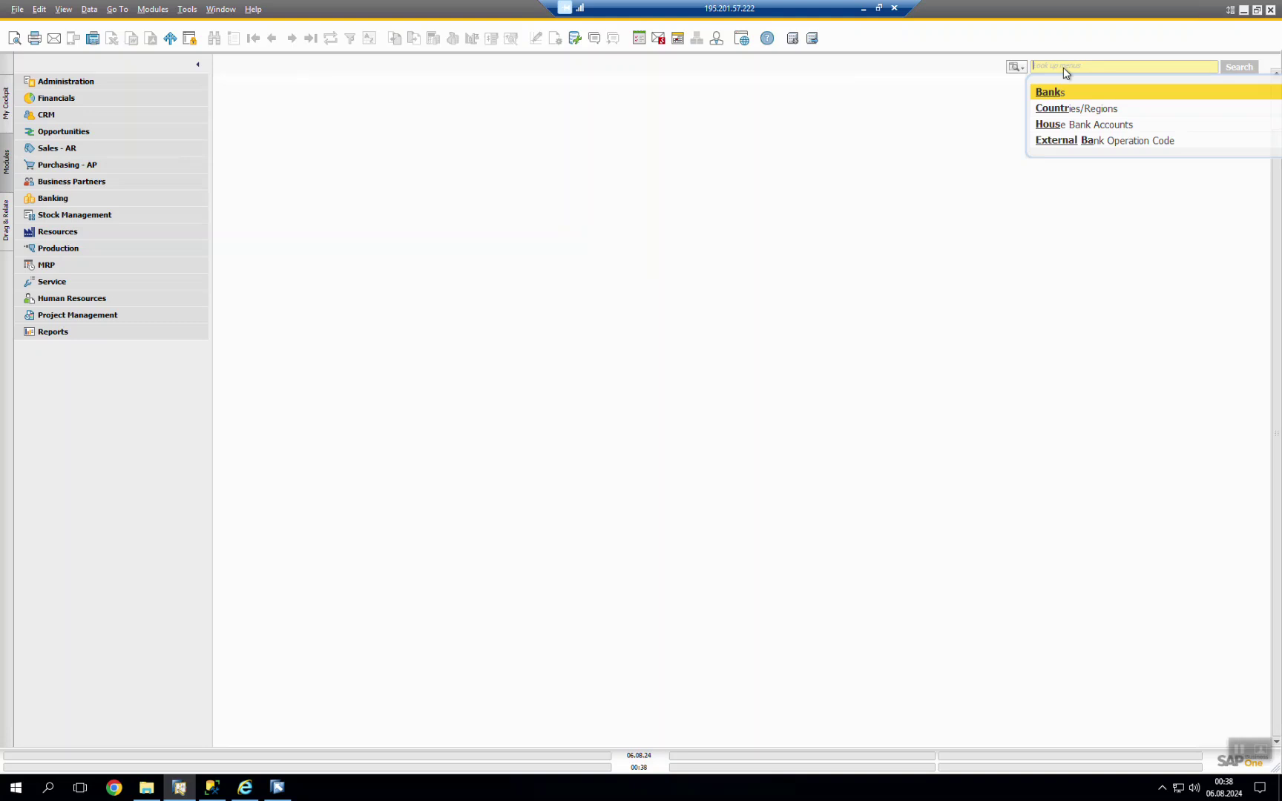
click(1094, 125)
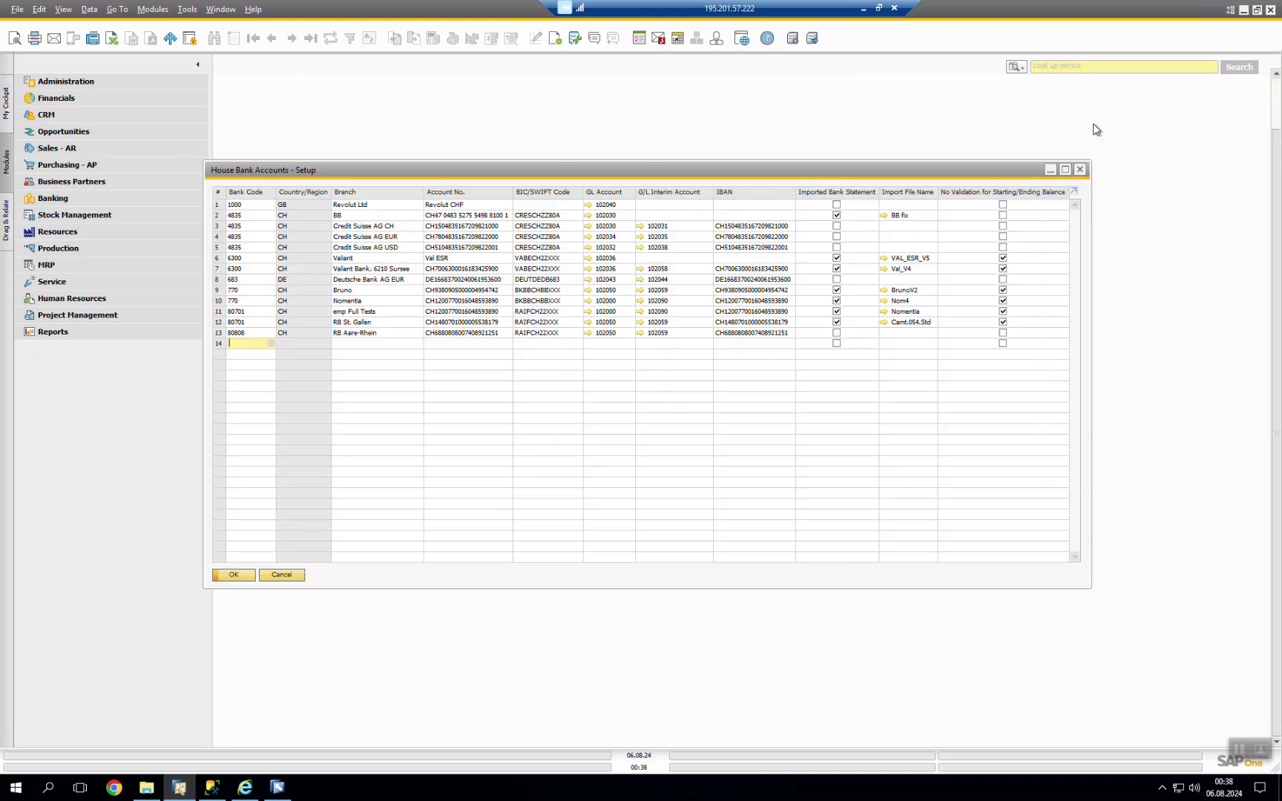
drag(869, 175, 852, 119)
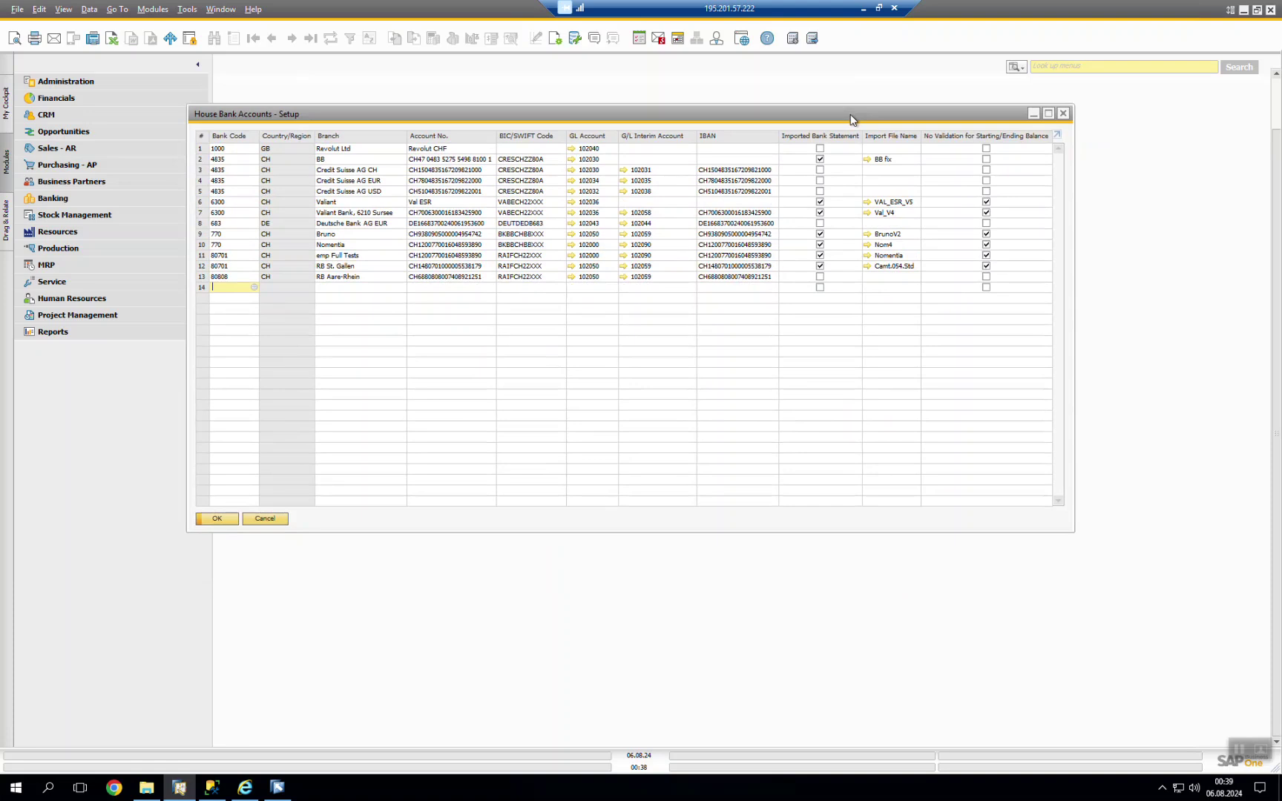
Review the Revolut Ltd house bank entry, including its linked G/L account details, interim account and IBAN fields.
click(346, 150)
click(357, 151)
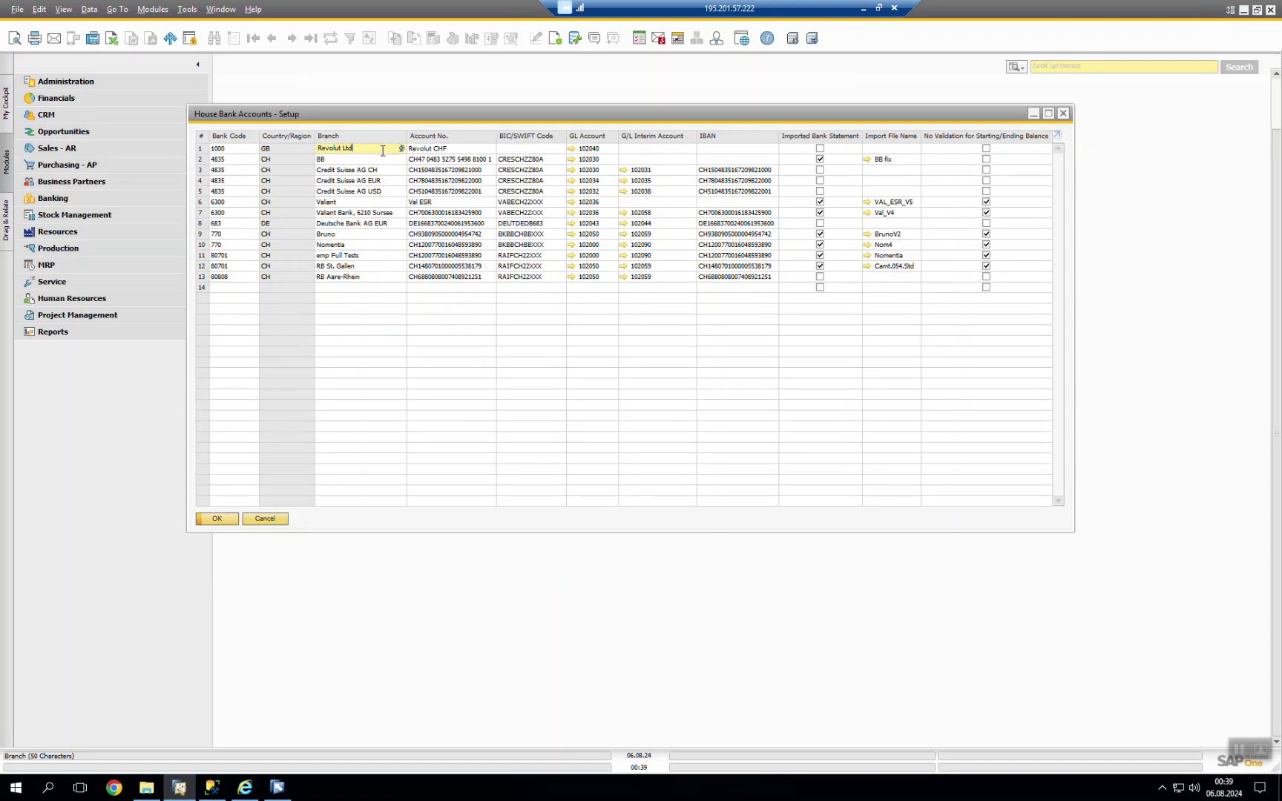
click(574, 155)
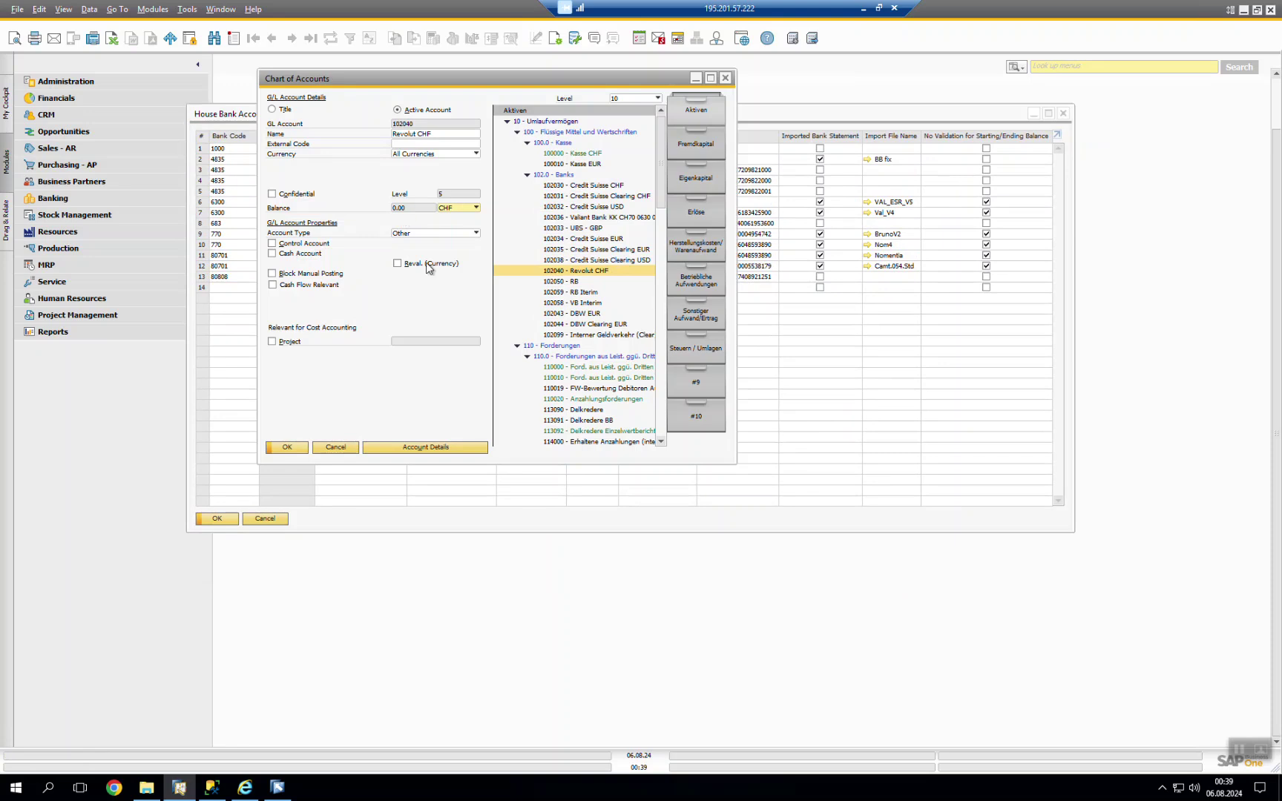
click(346, 446)
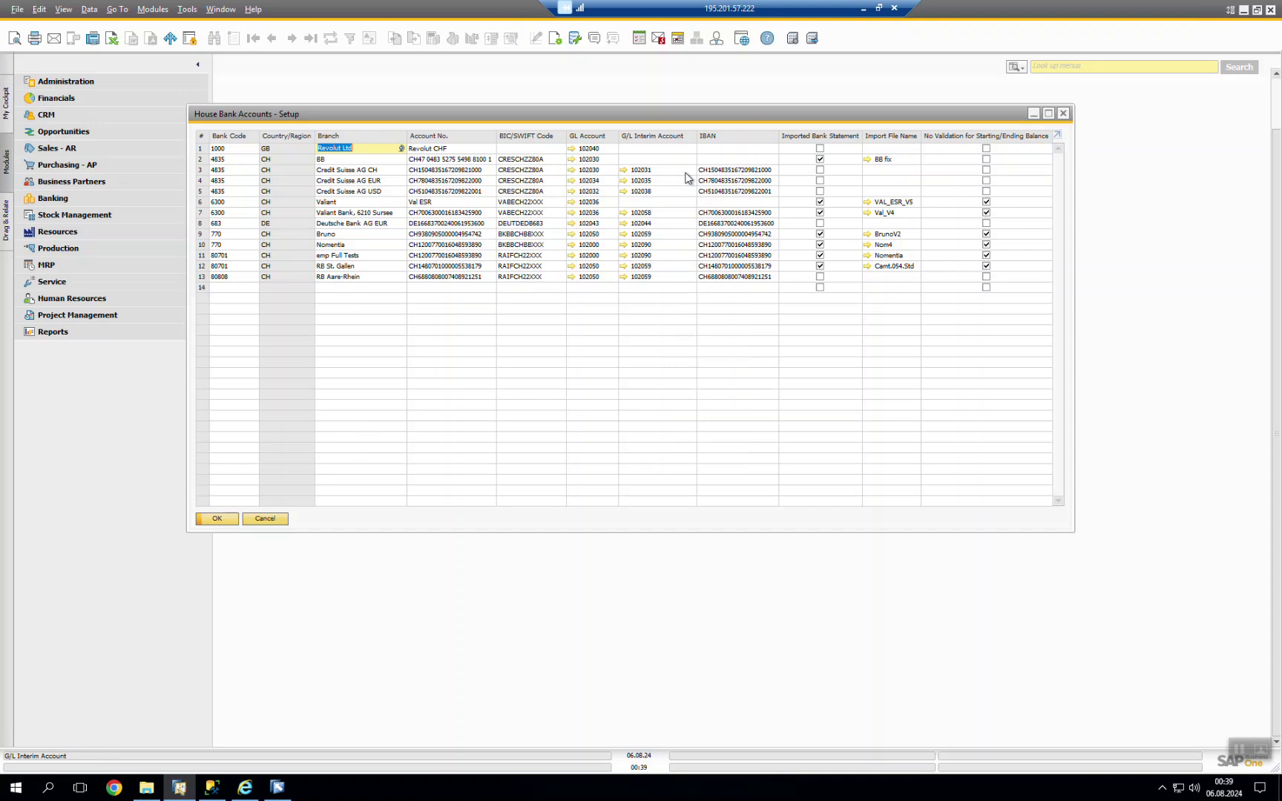
mouse_move(687, 178)
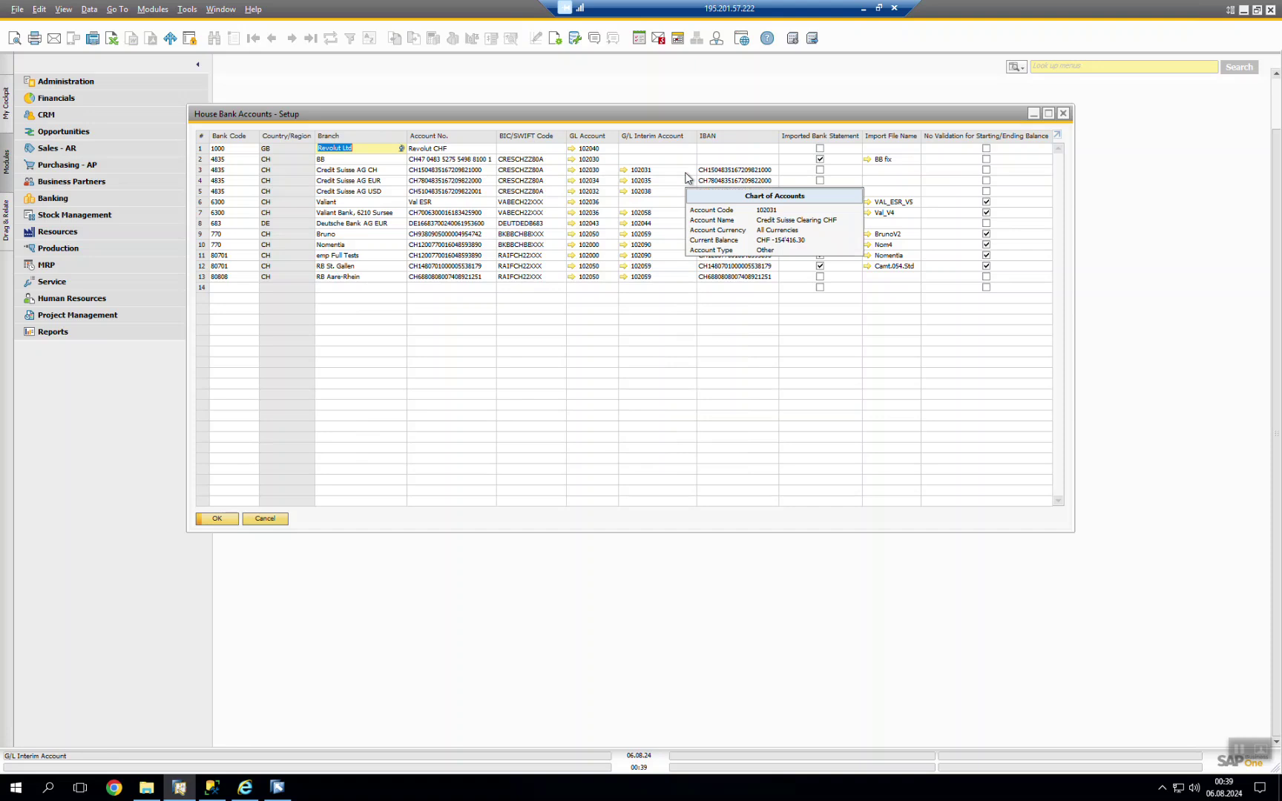
click(742, 150)
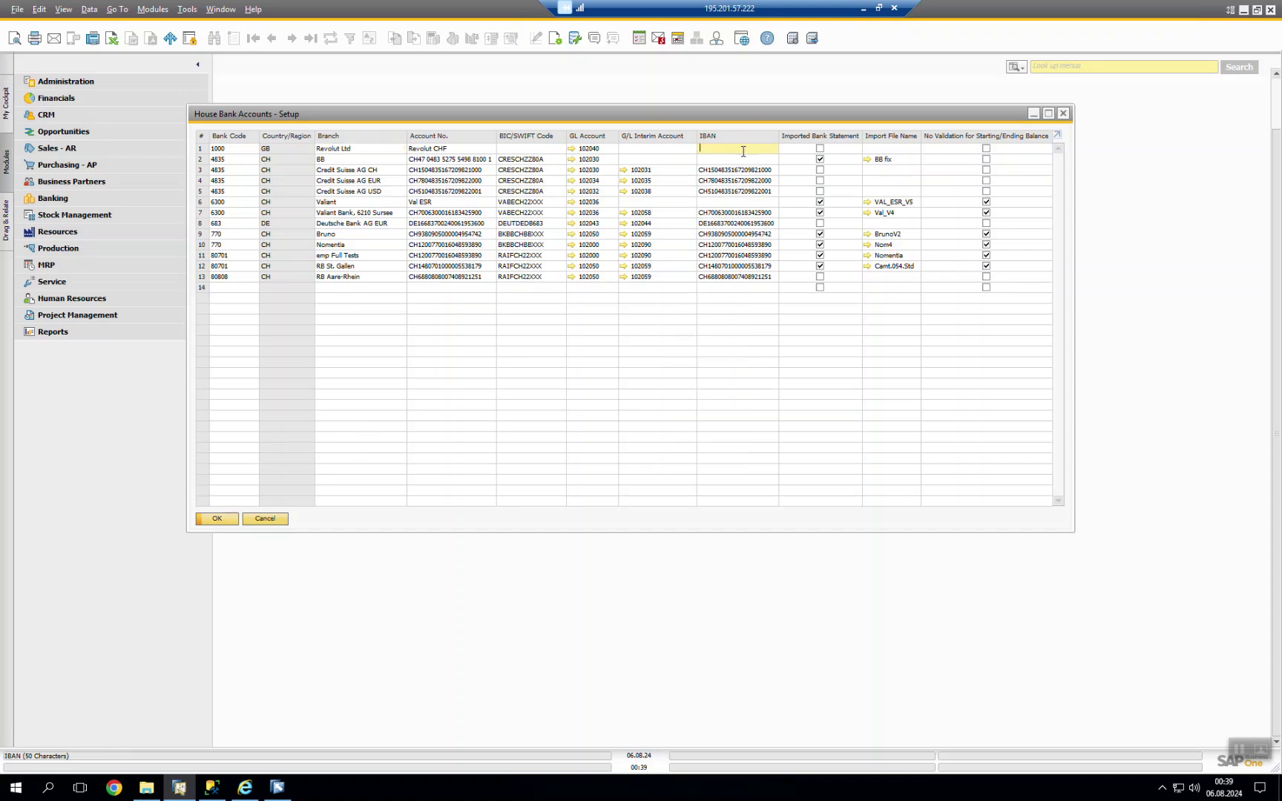
Enable imported bank statements for the Revolut Ltd account and open the list of file formats for its import file name.
click(821, 149)
click(896, 149)
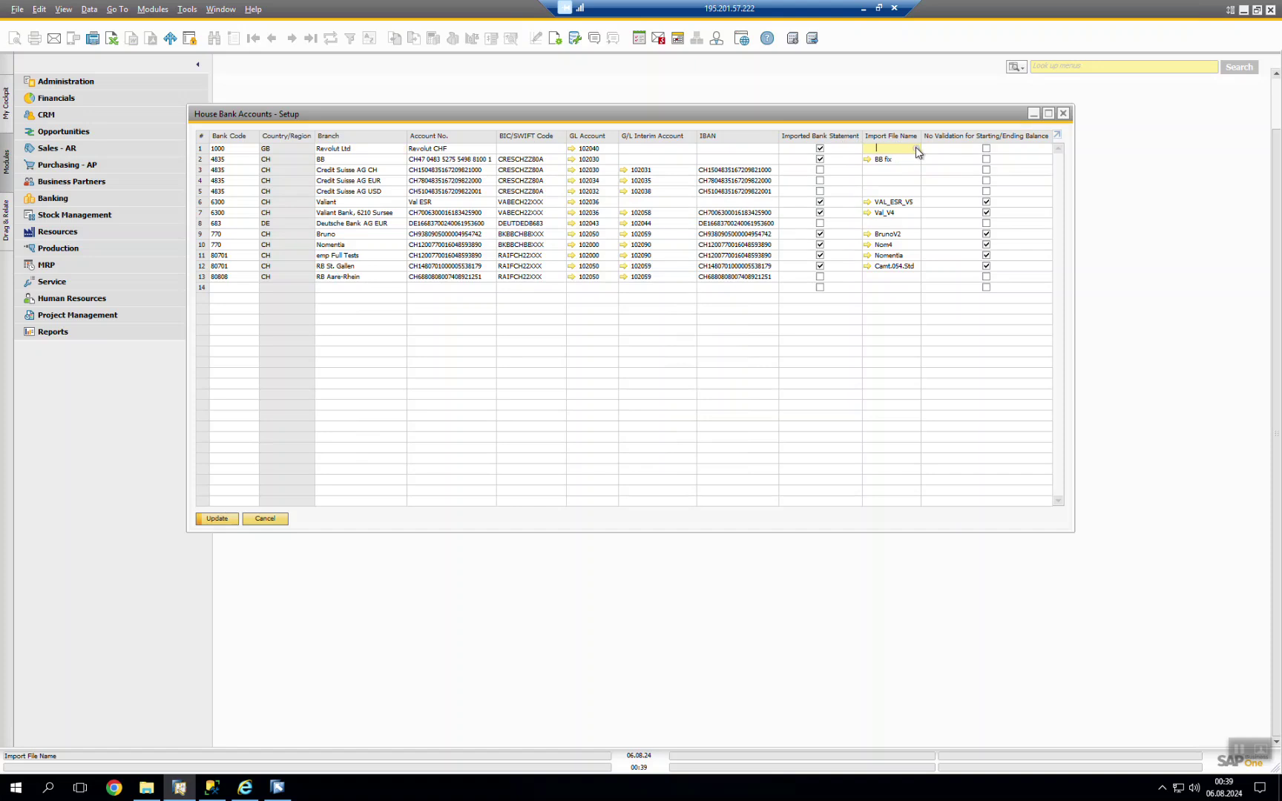
click(915, 148)
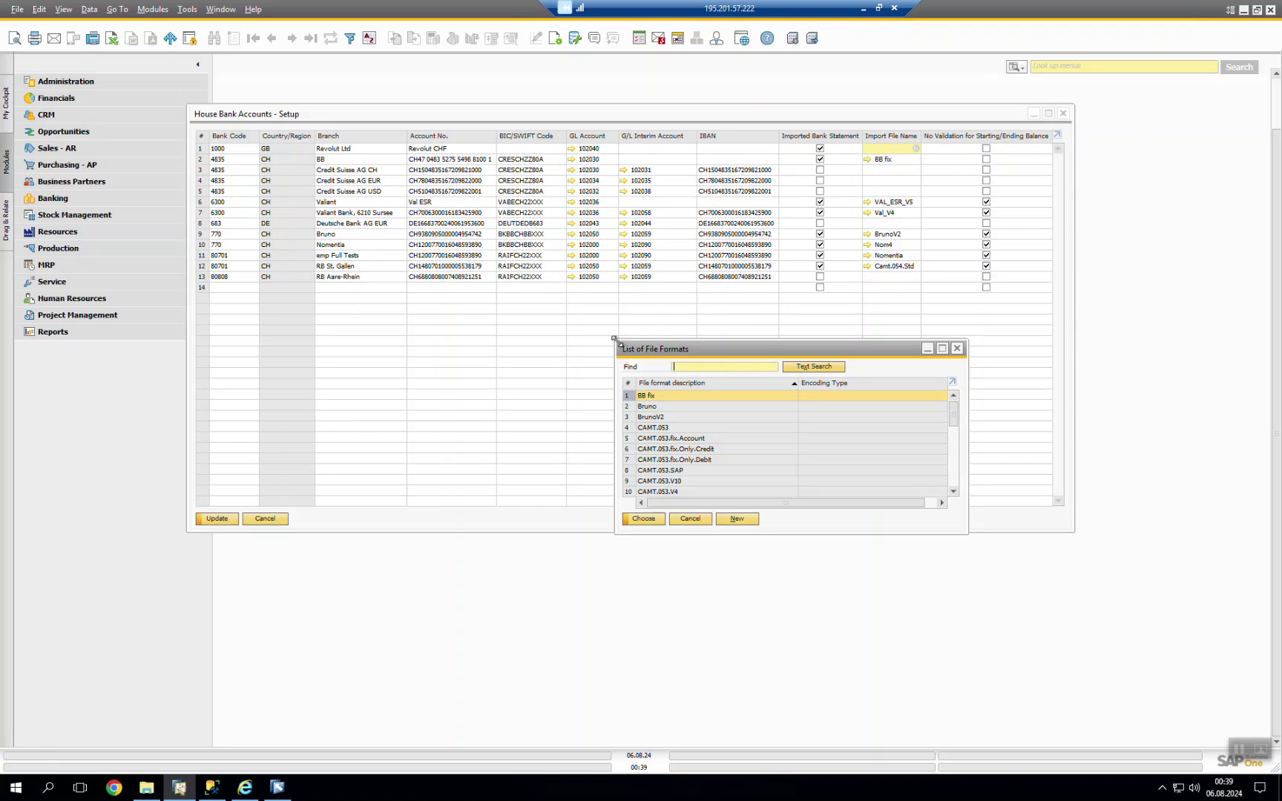
drag(615, 340, 525, 299)
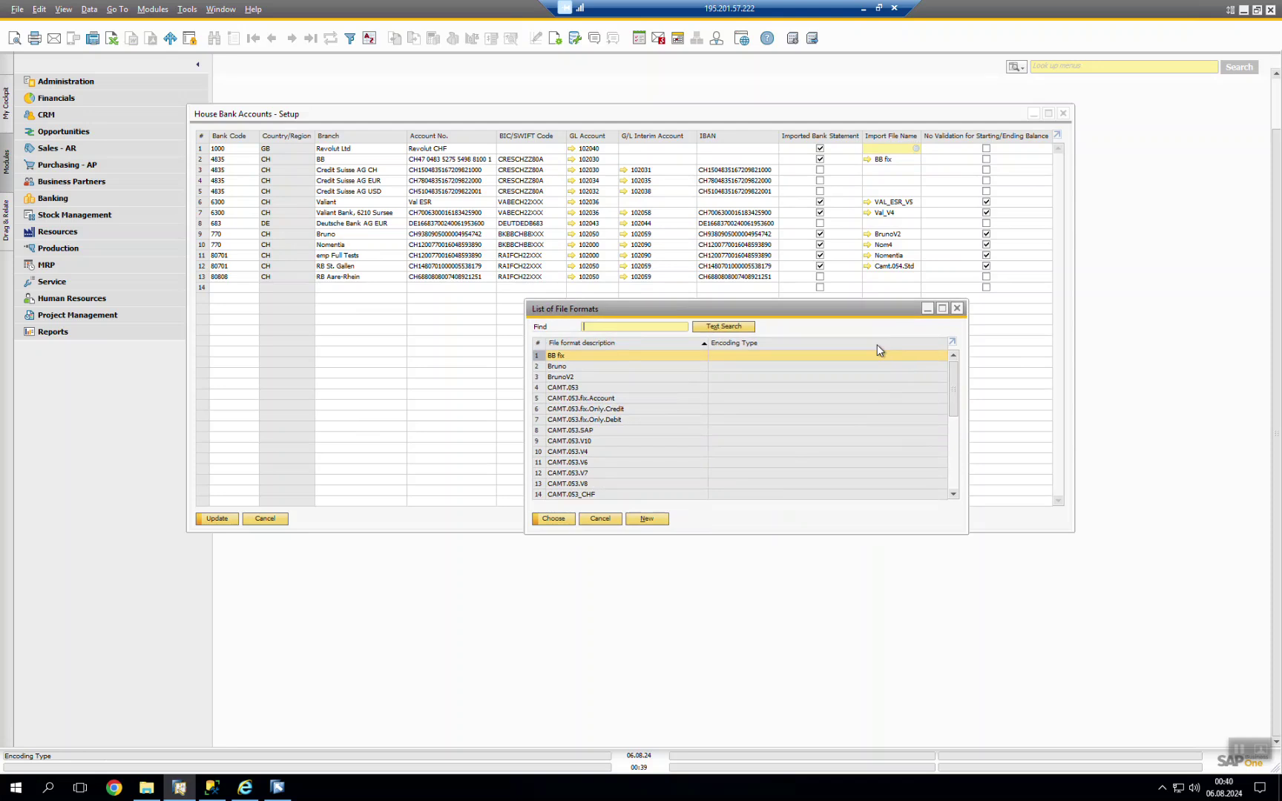
Create a new file format named Revolut_V1 with the format type Bank Statements.
click(654, 524)
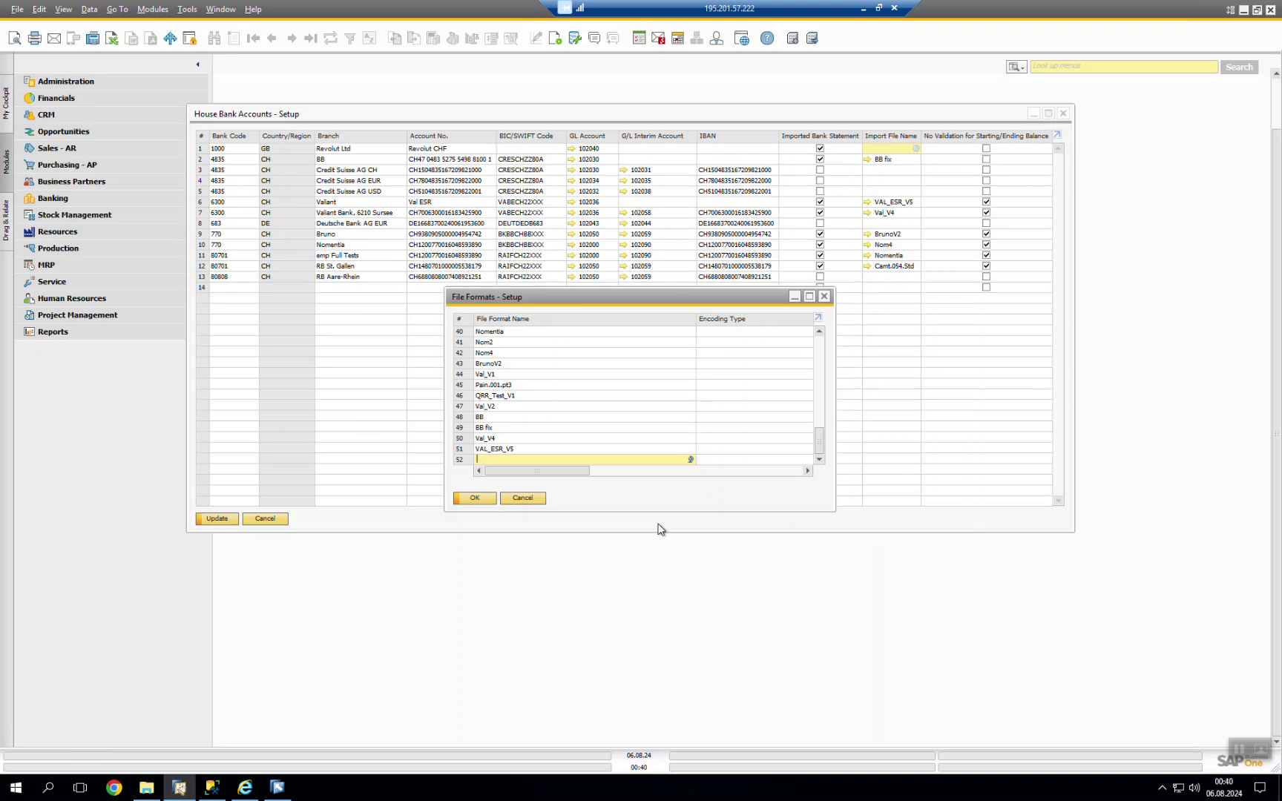
text(Revolut_V1)
key(Tab)
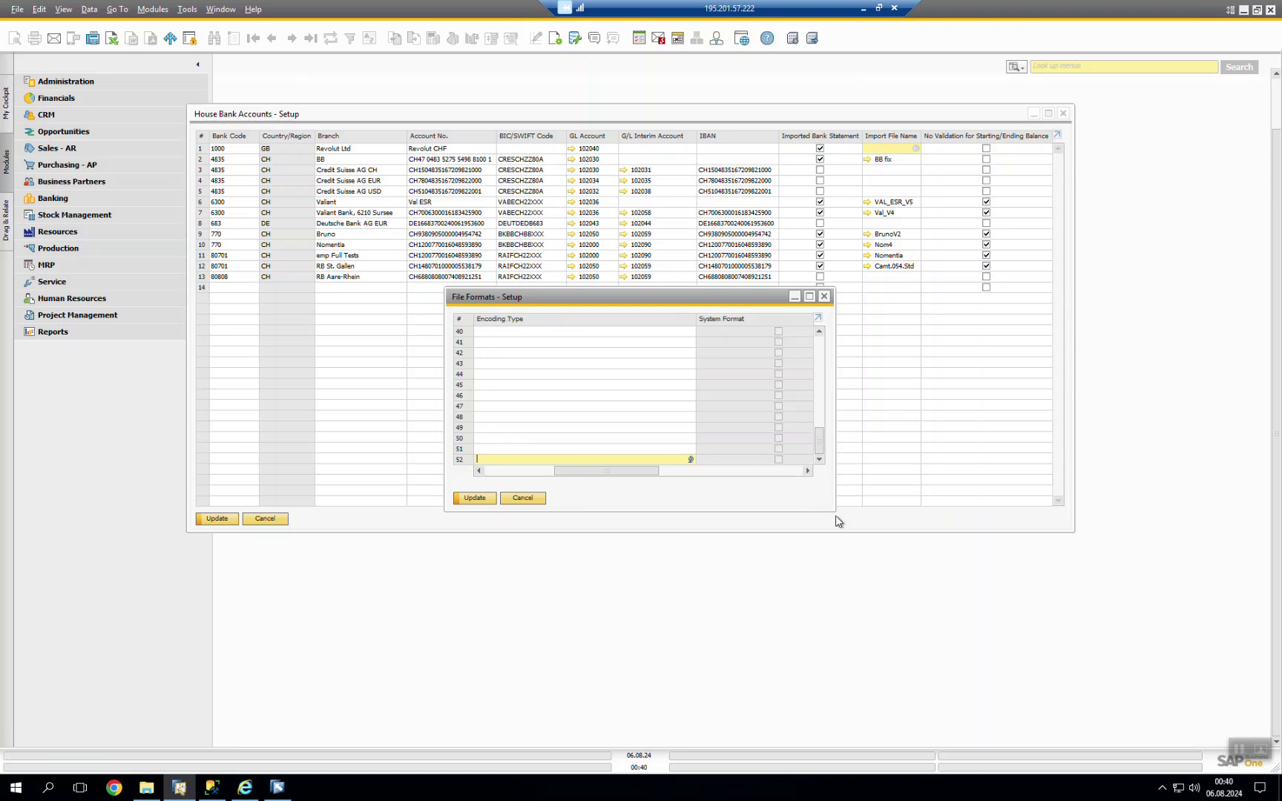
drag(831, 509, 1079, 572)
click(914, 525)
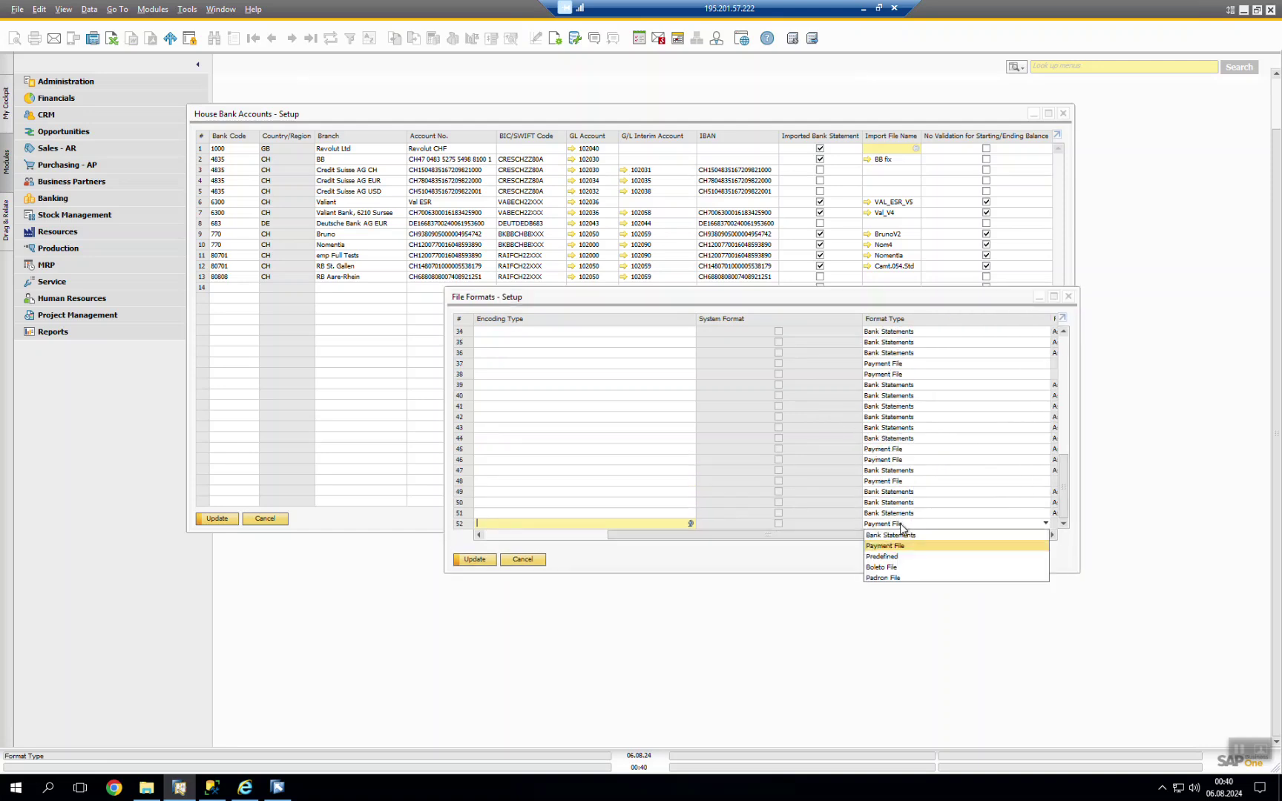
click(906, 538)
Assign the format project Tutorial_Example.BFP from the desktop's BankStatementProcessing folder to Revolut_V1, and save the file format.
drag(823, 535, 674, 540)
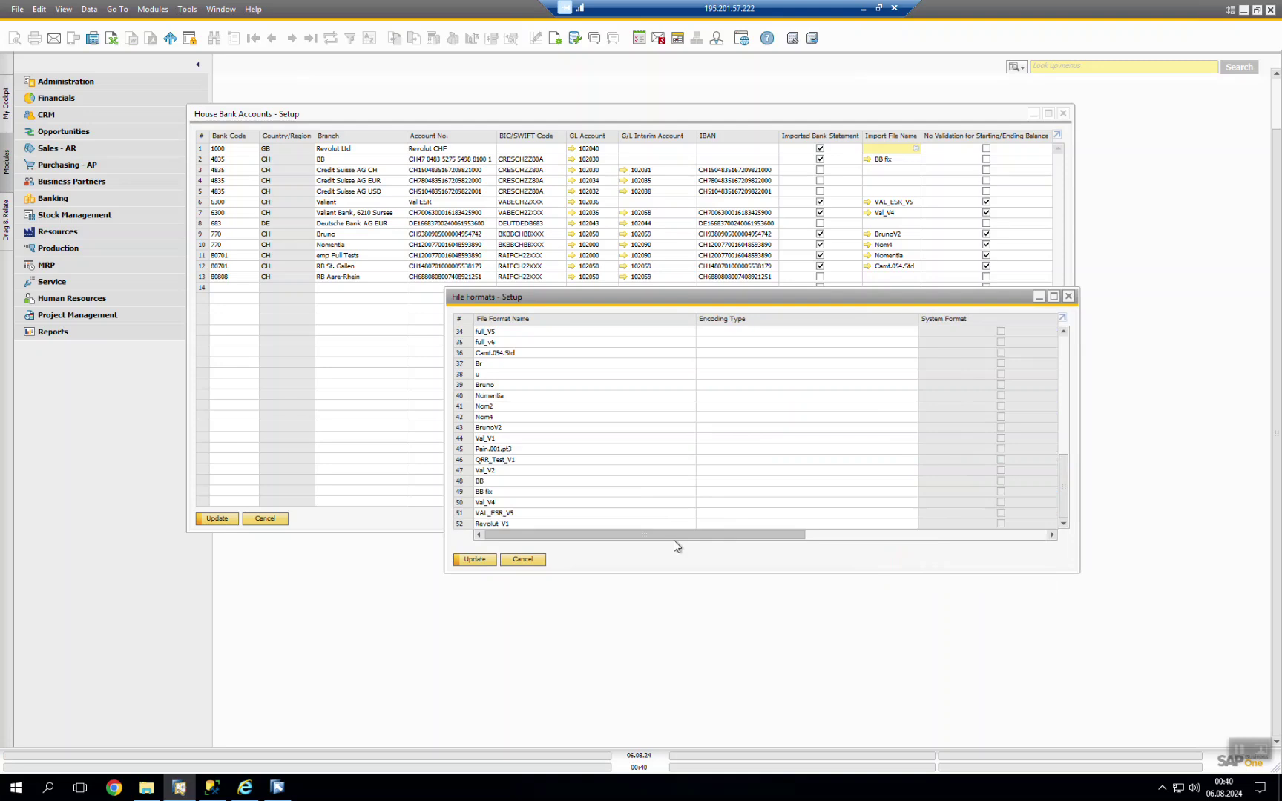
right_click(565, 527)
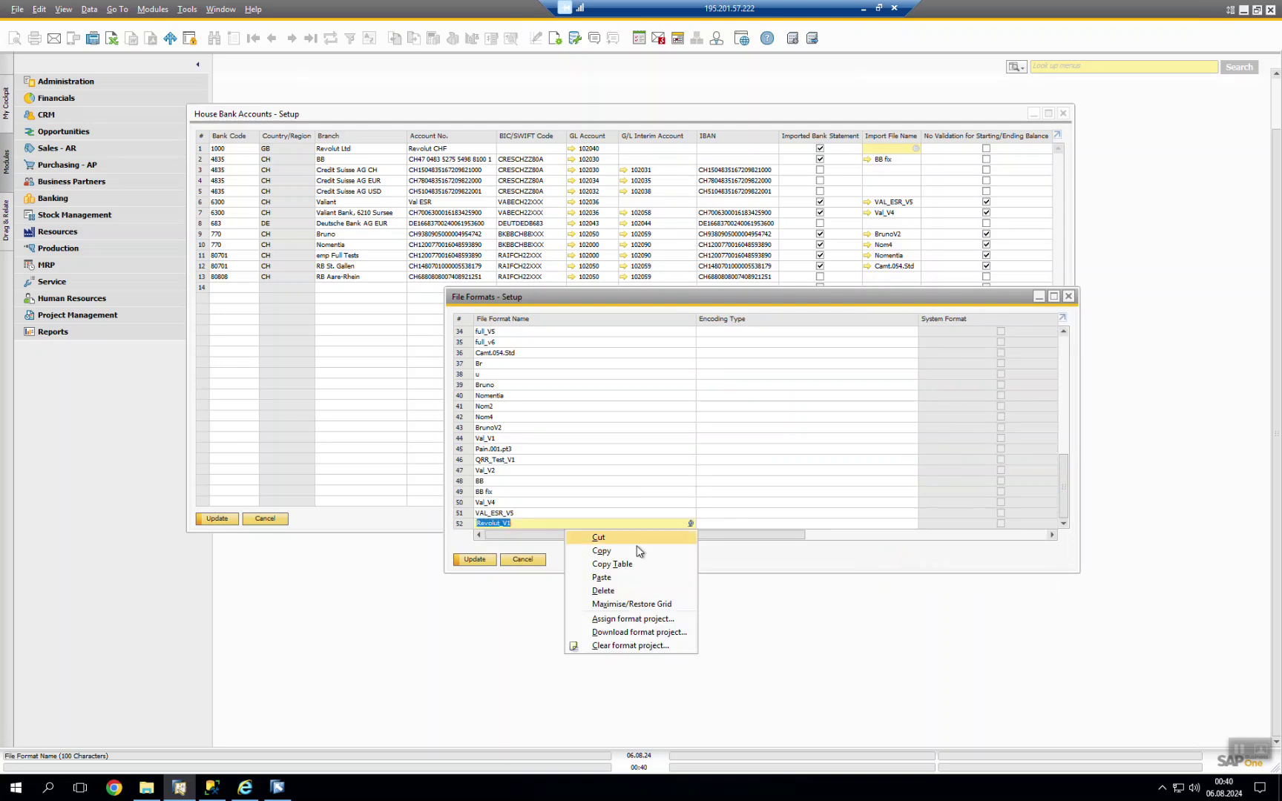
click(686, 625)
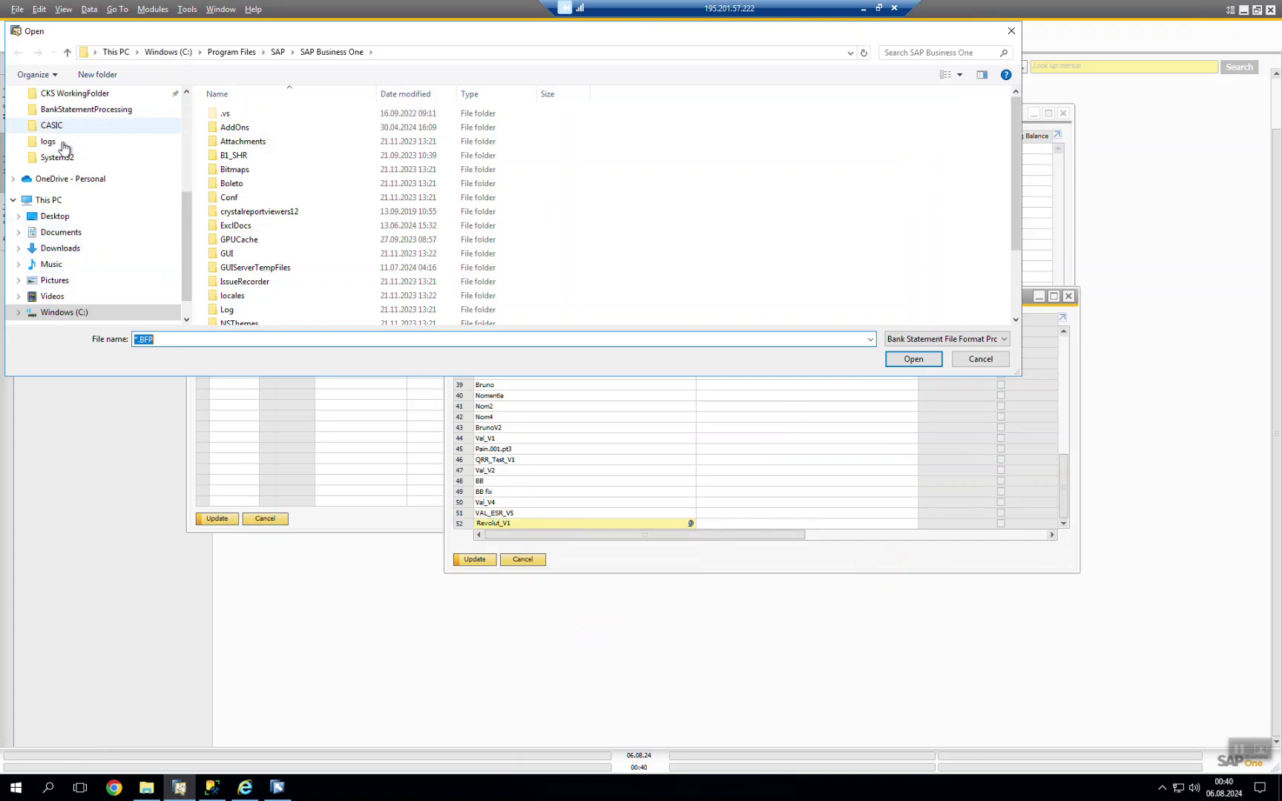
scroll(61, 171, up, 4)
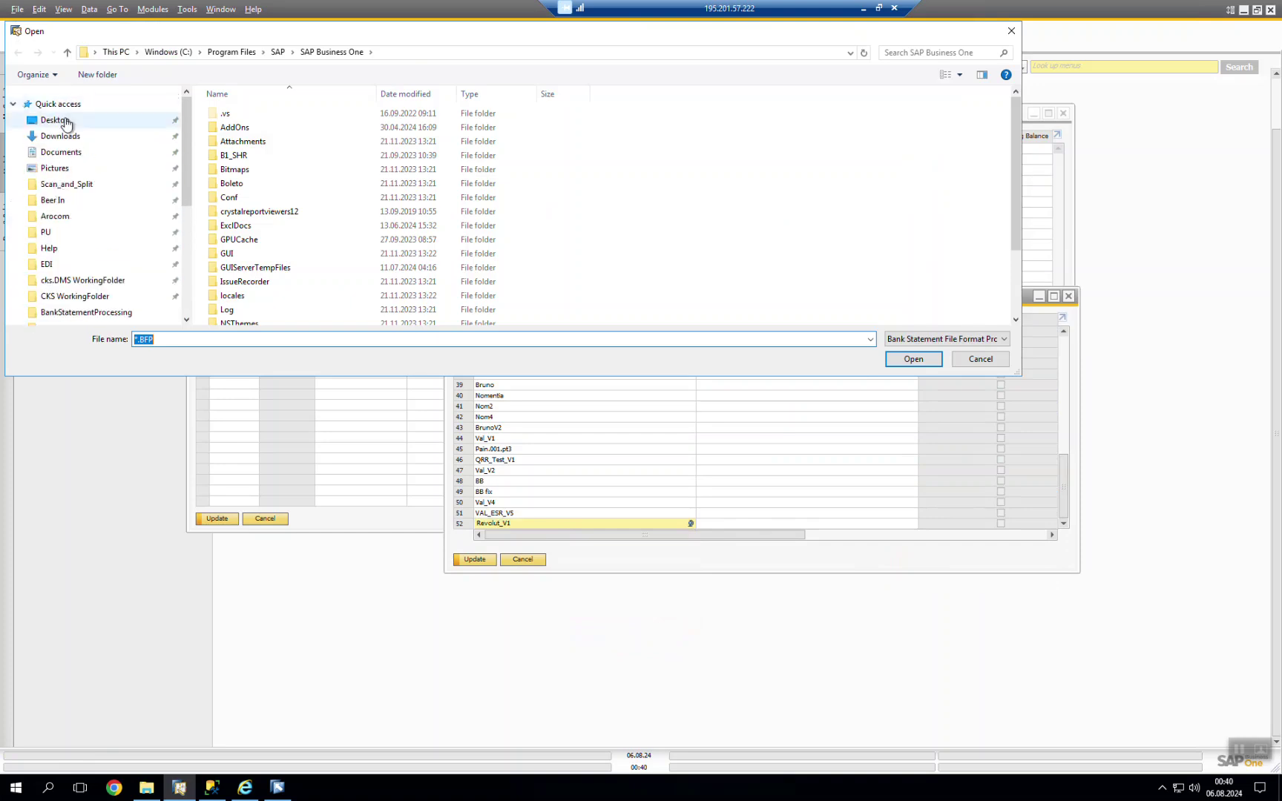
click(63, 120)
scroll(244, 245, down, 5)
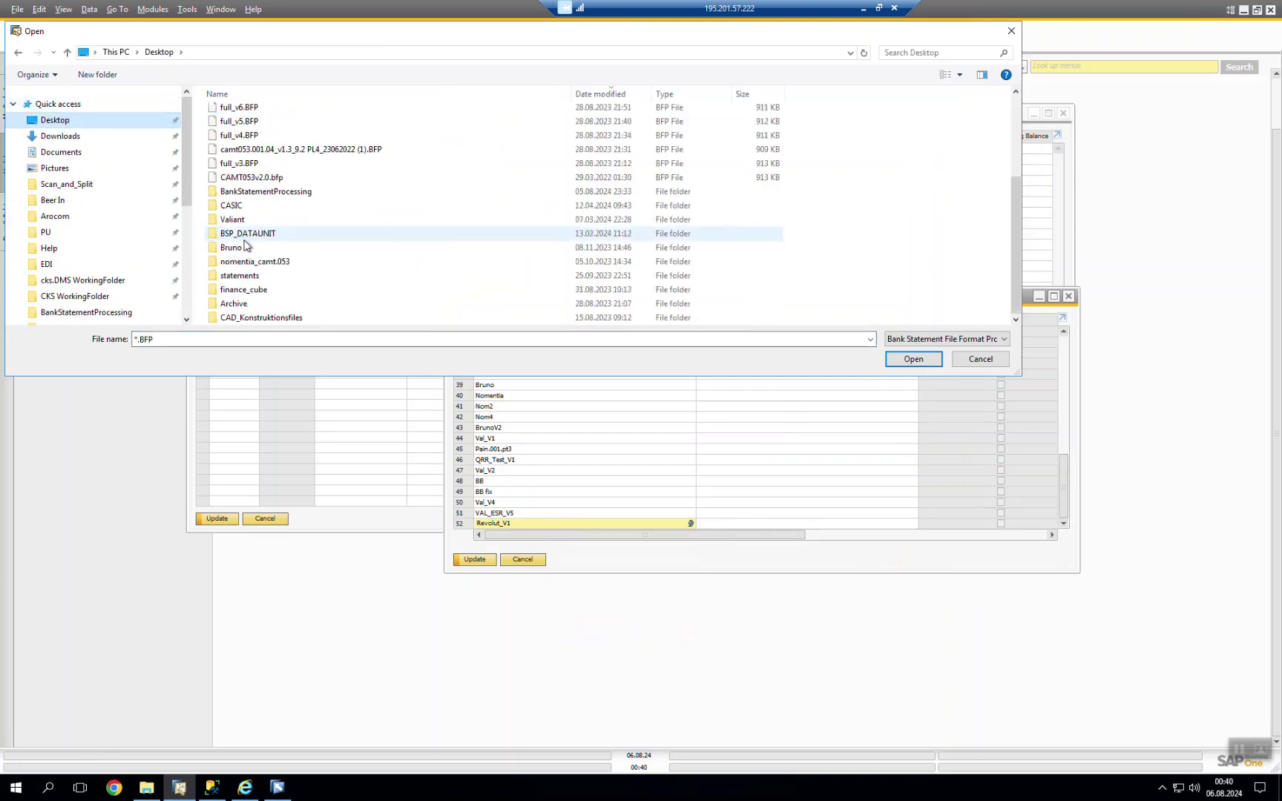
double_click(275, 191)
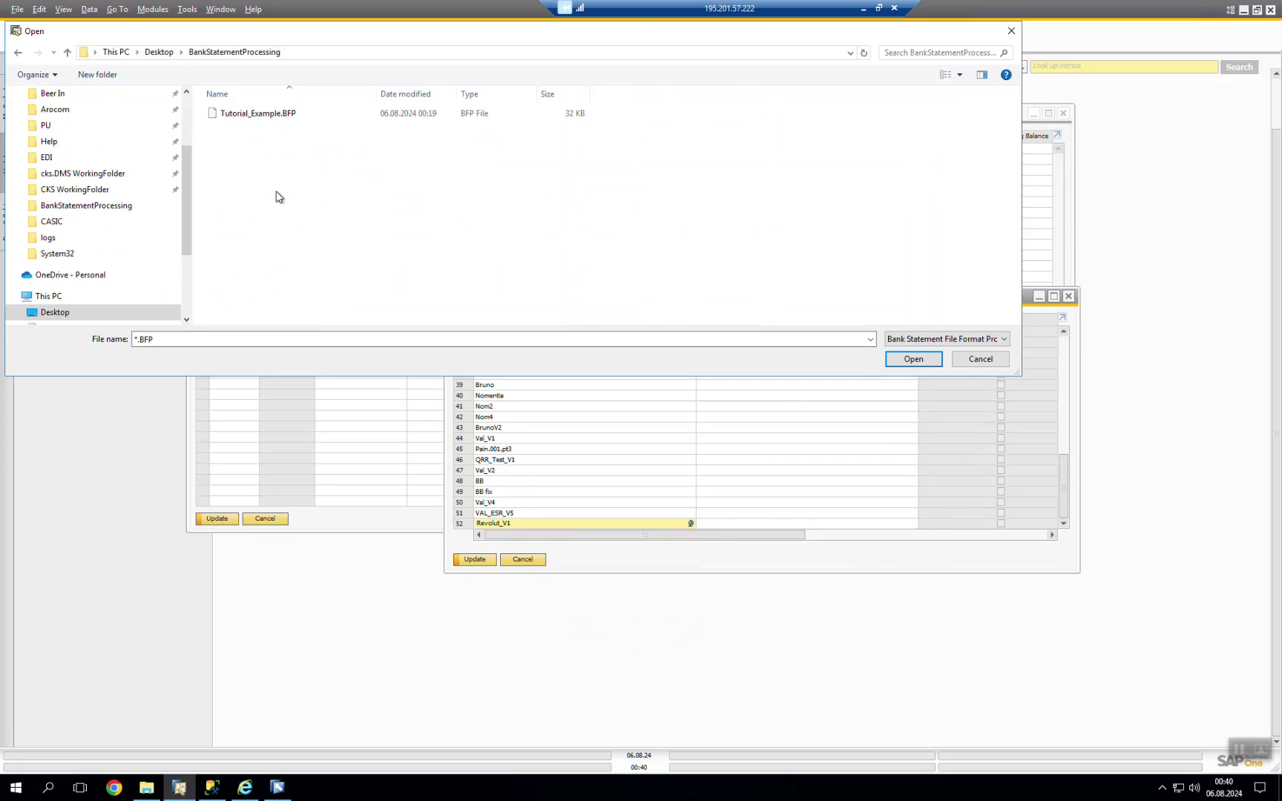
click(269, 113)
double_click(270, 114)
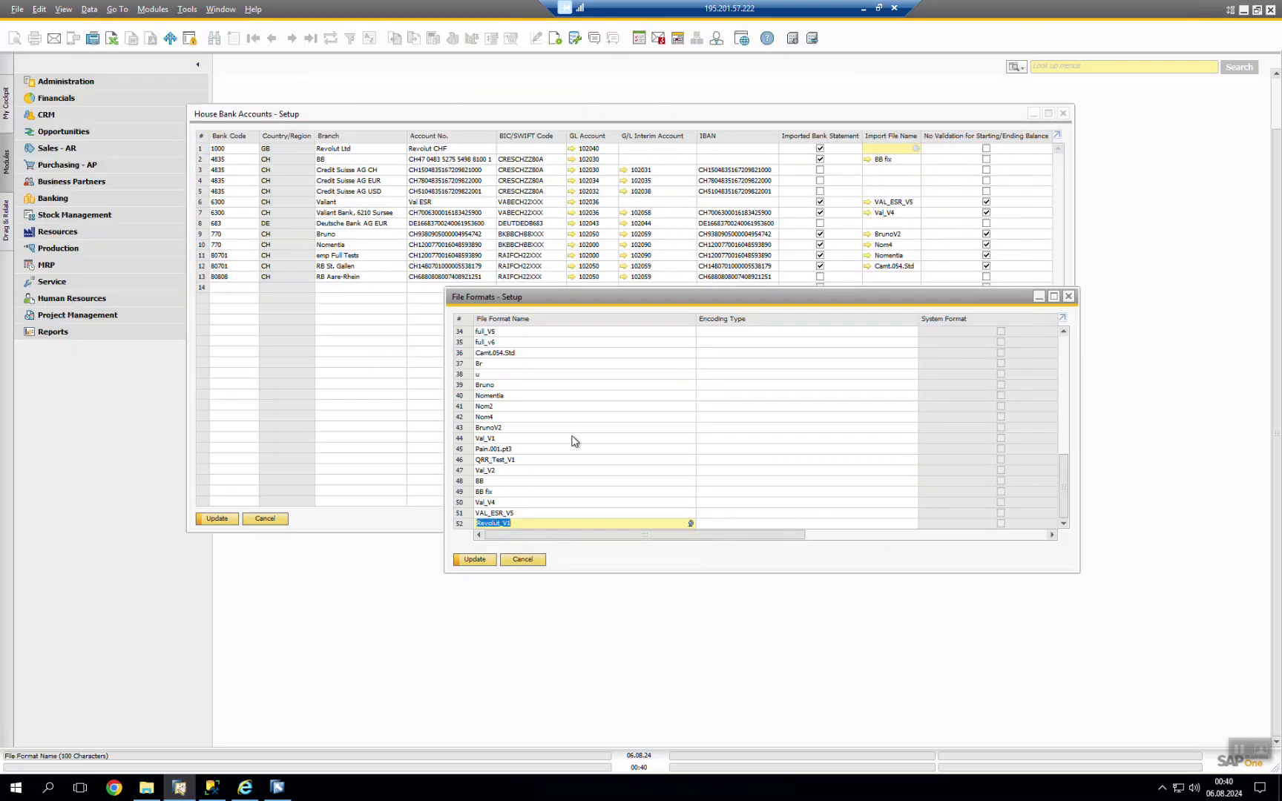
click(483, 565)
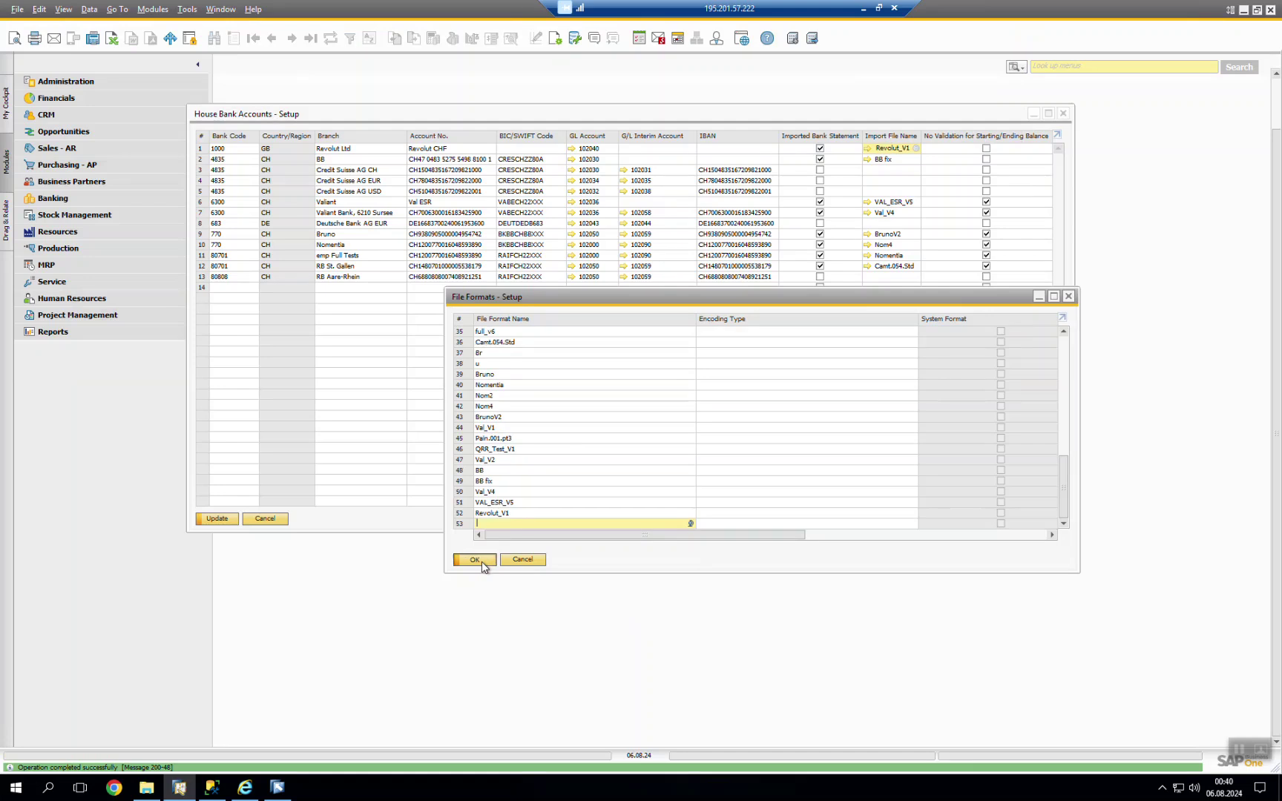
click(481, 561)
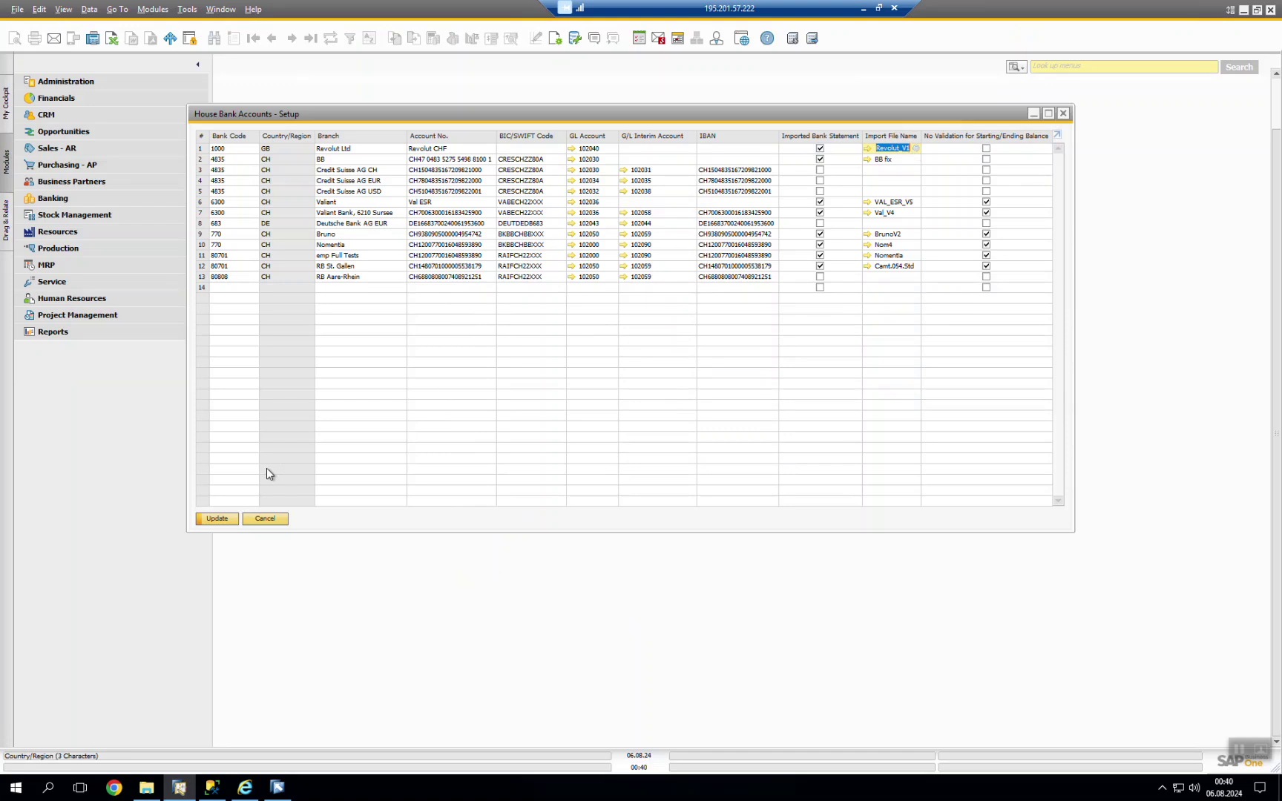
Save the Revolut Ltd account's import format, enable No Validation for Starting/Ending Balance on it, and update the setup.
click(221, 520)
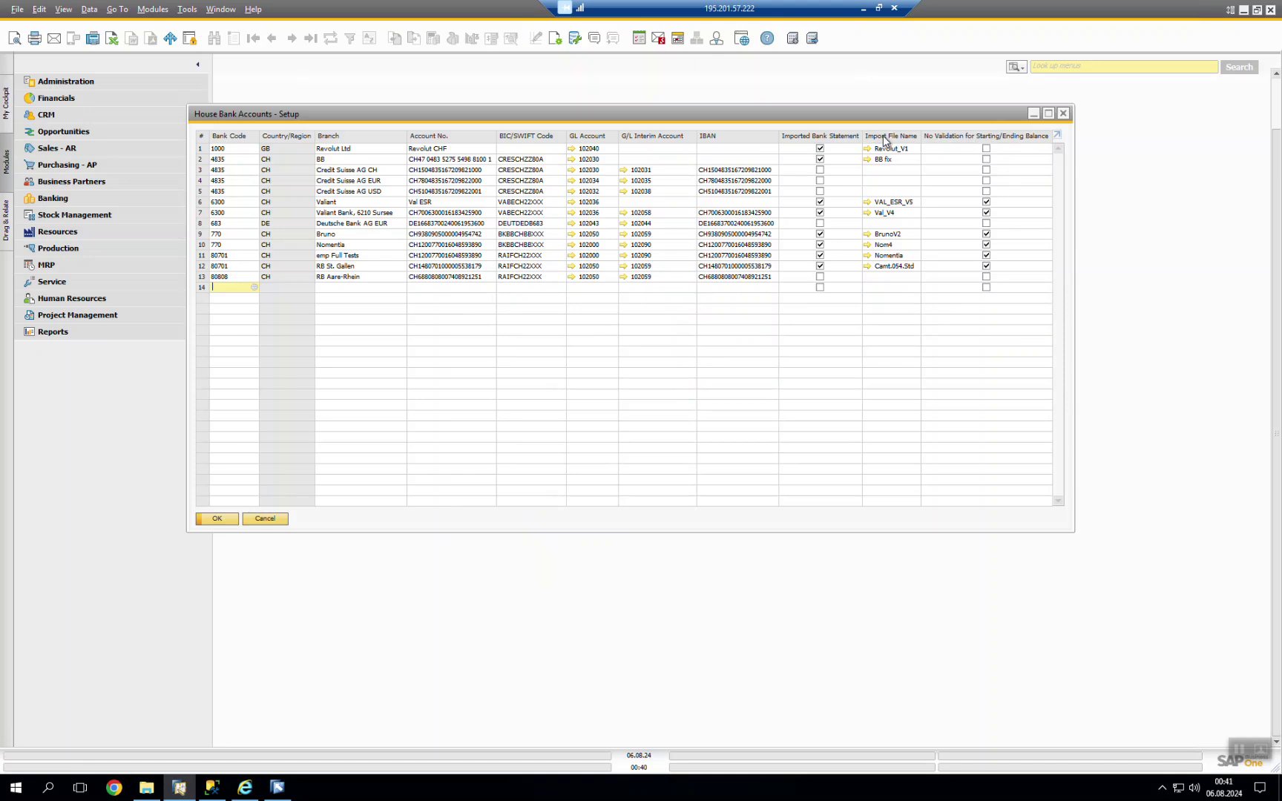
click(986, 148)
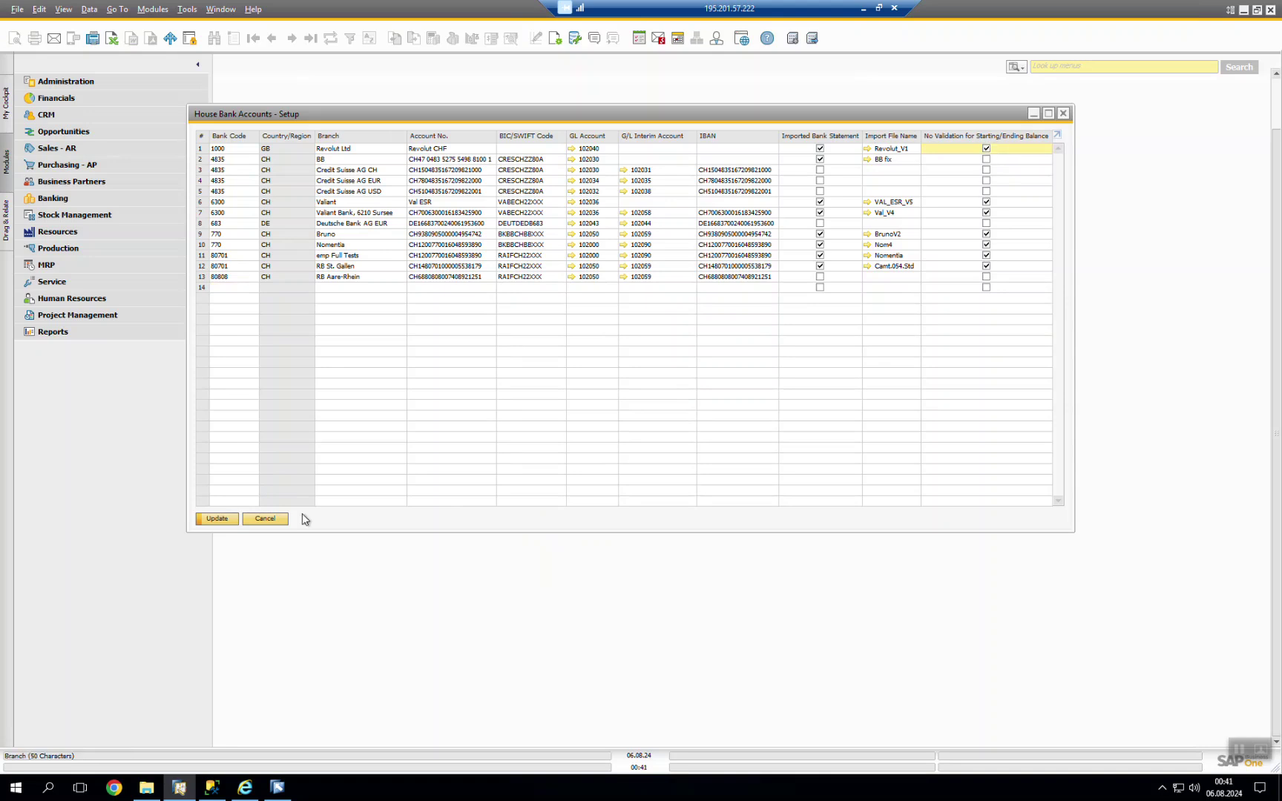
click(217, 518)
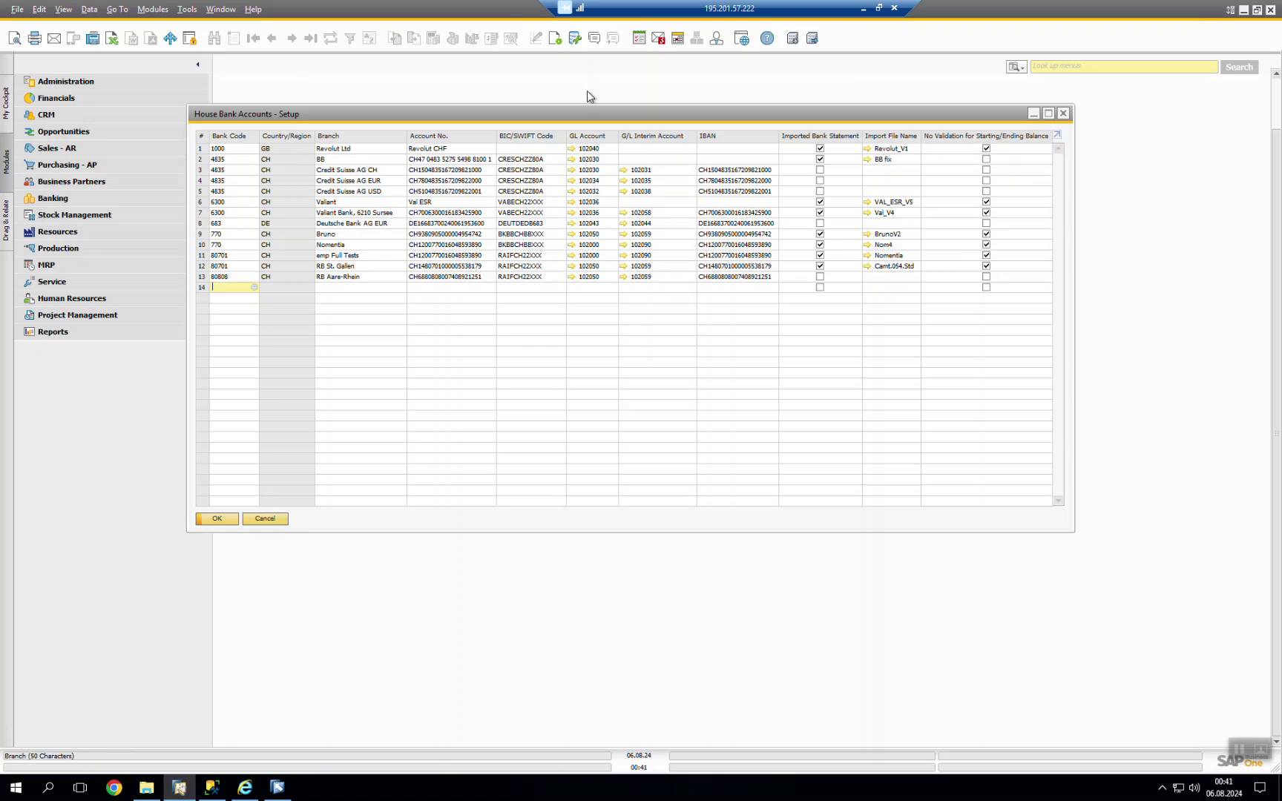
Open Bank Statement Processing from the banking functions for bank statements and external reconciliations.
click(1053, 67)
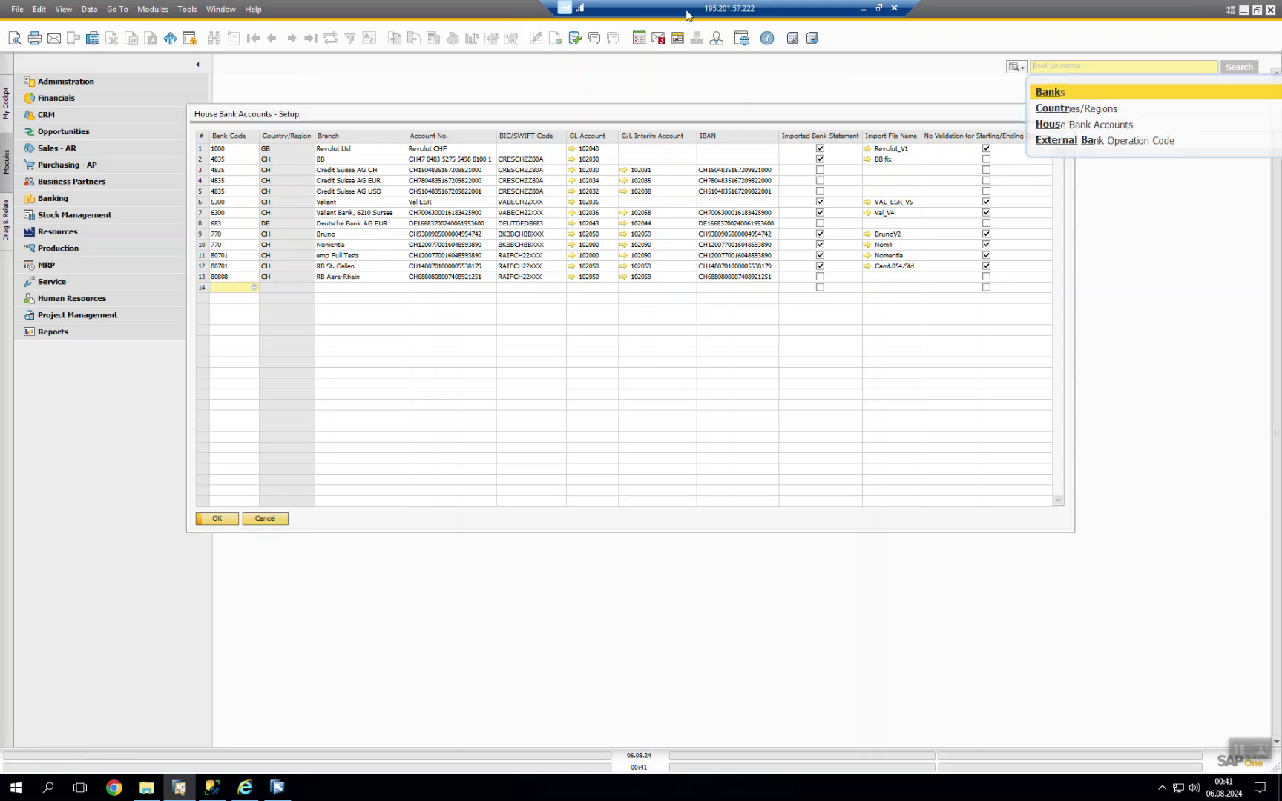
click(136, 198)
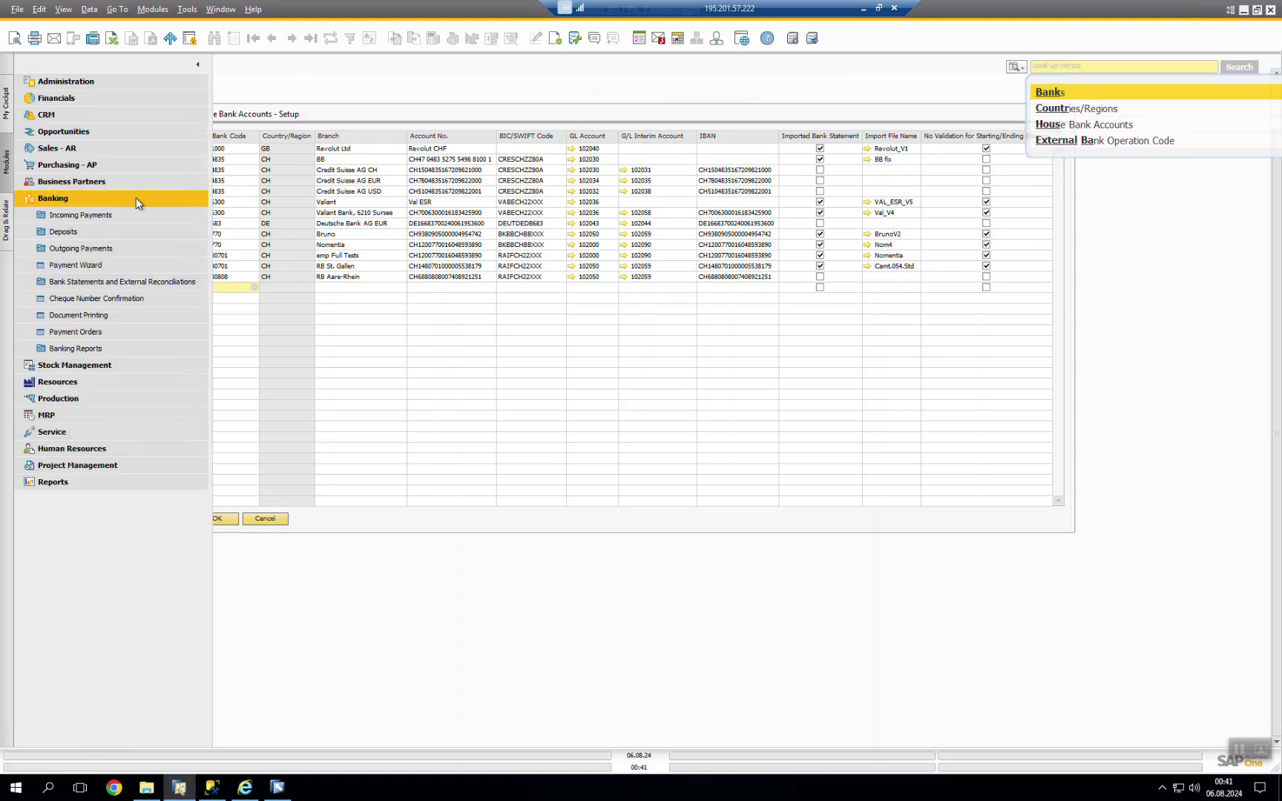
click(136, 283)
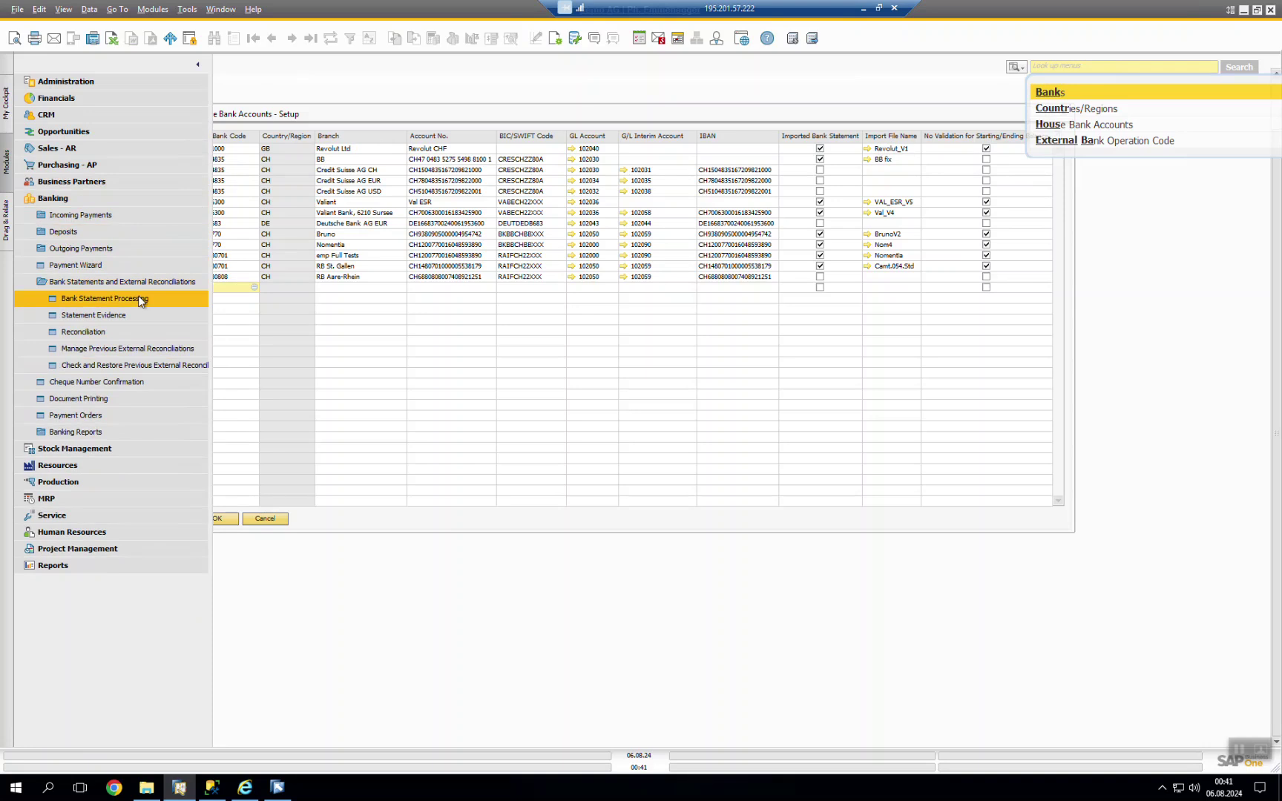
click(138, 296)
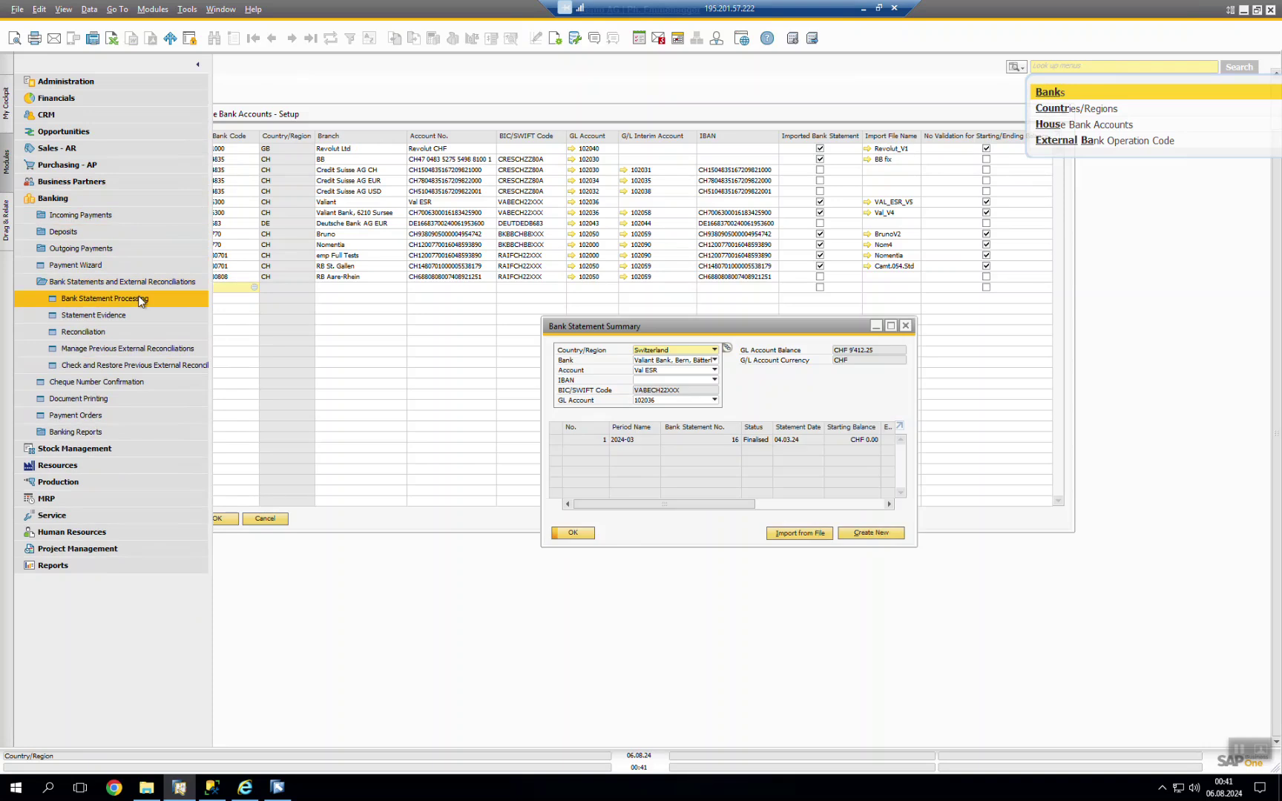
Choose the Revolut CHF account of Revolut Ltd. in the United Kingdom for the bank statement summary, without the house bank filter.
click(728, 347)
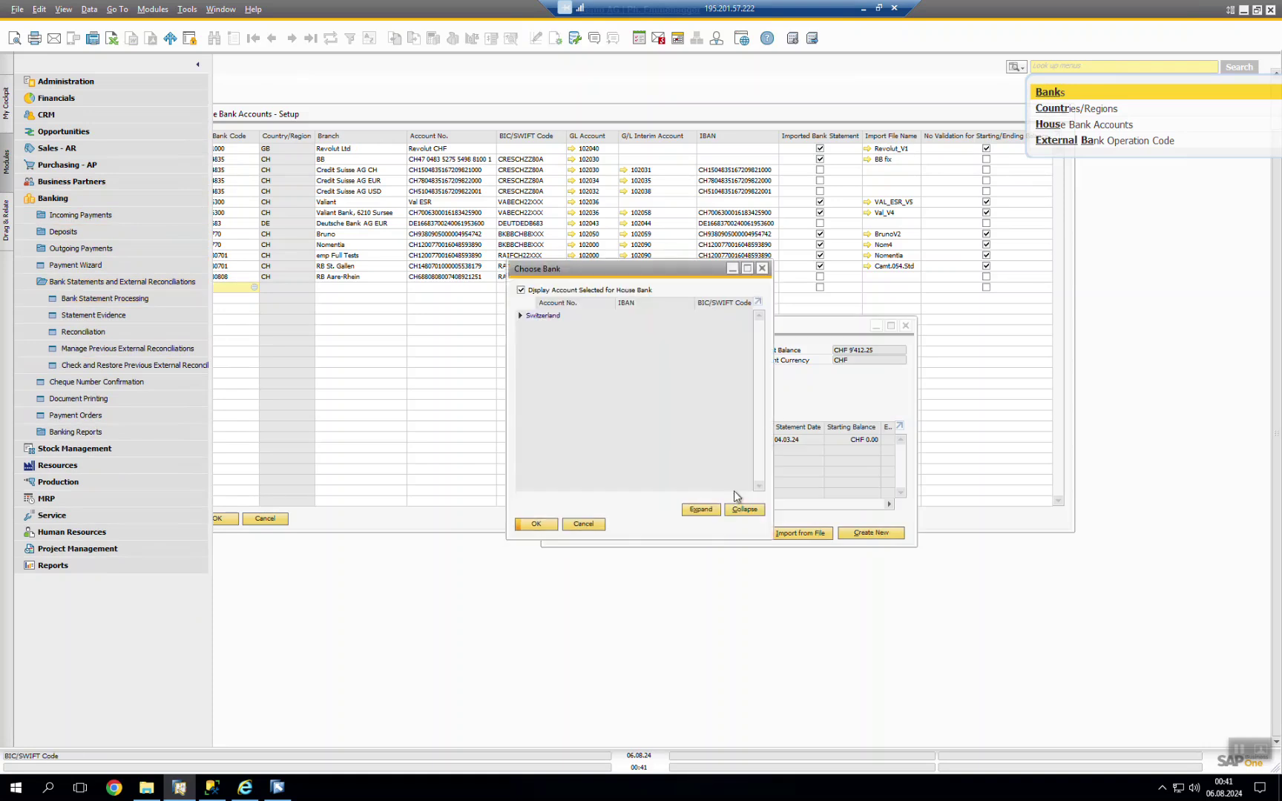
click(541, 294)
click(701, 509)
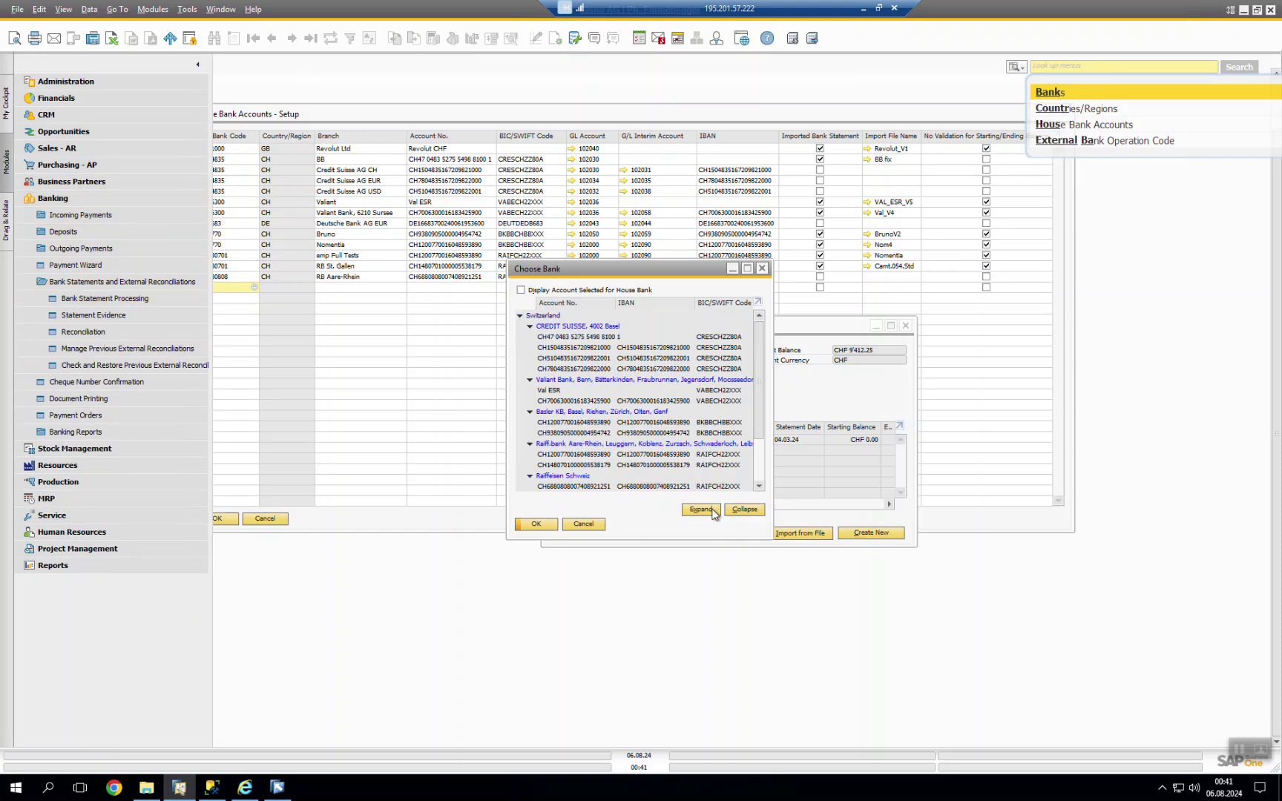
drag(760, 375, 761, 432)
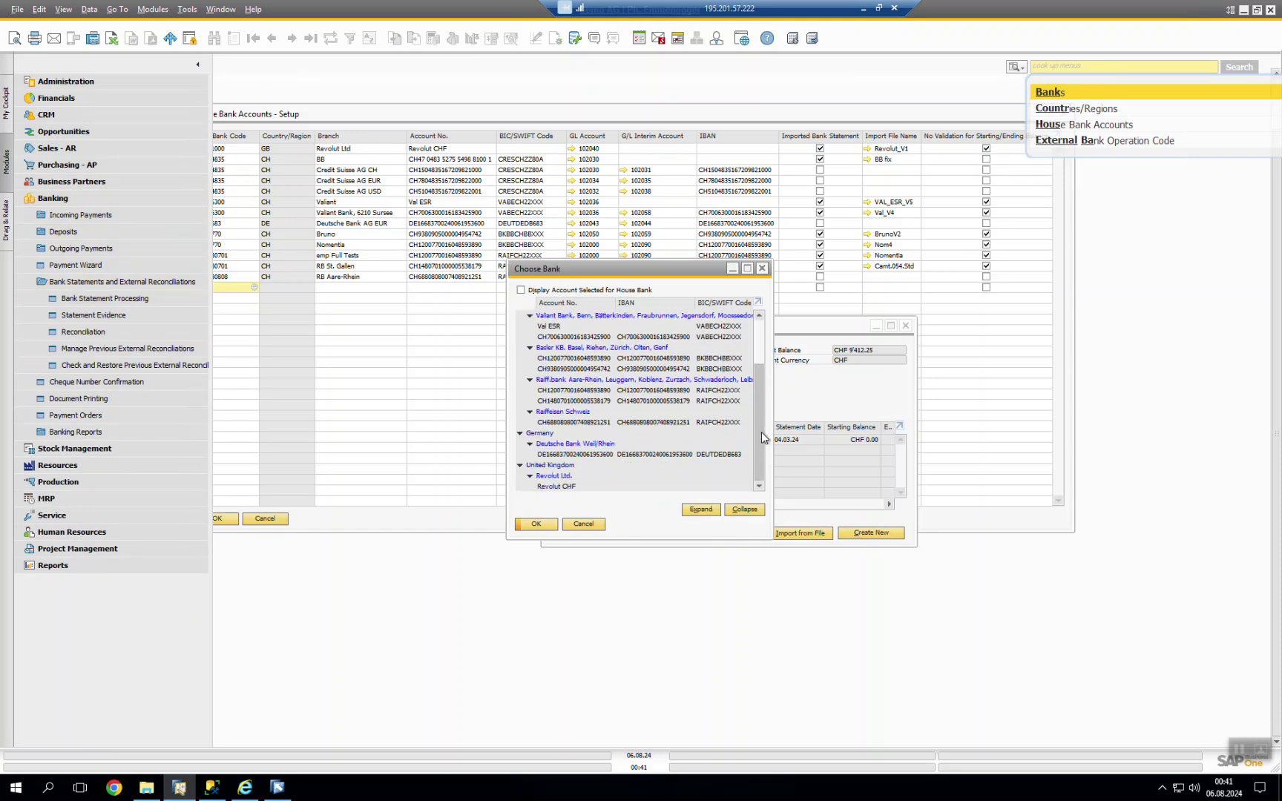
double_click(573, 486)
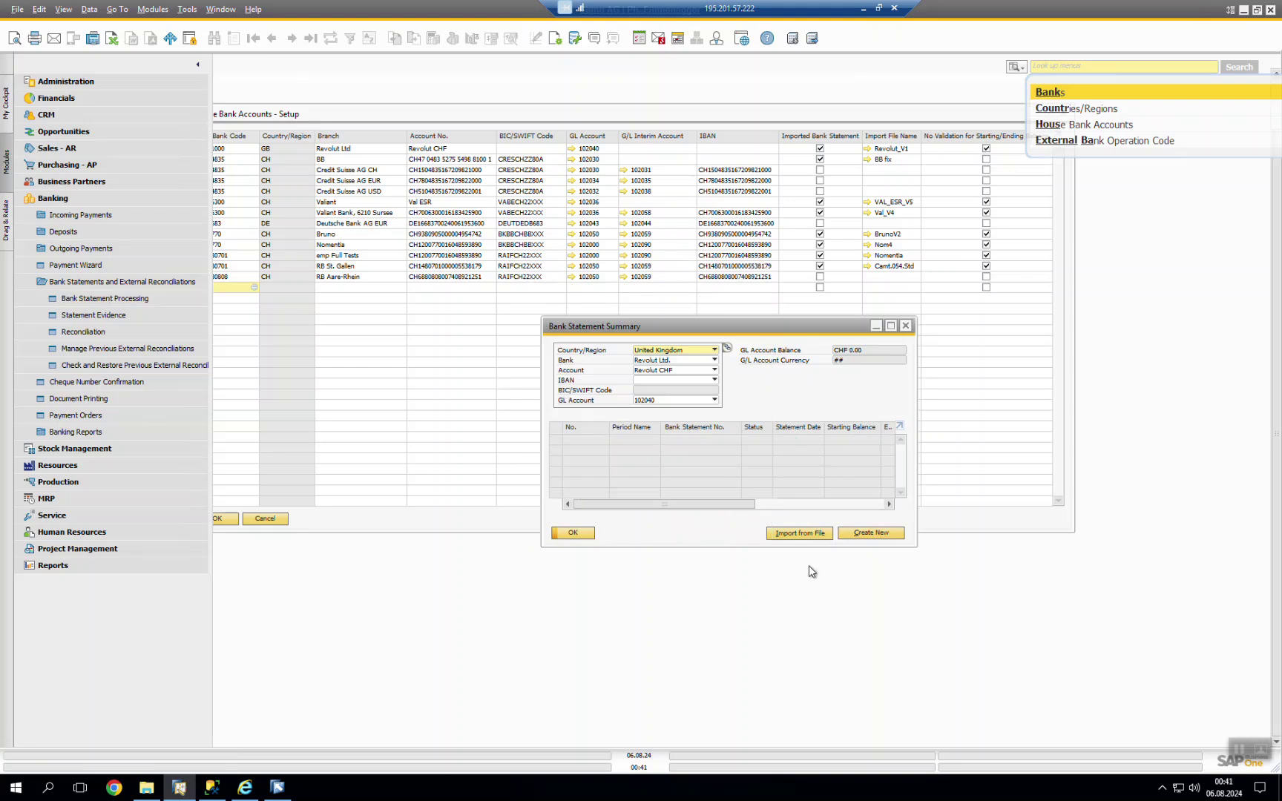
Try to import the July 2024 transaction-statement file from the desktop's BankStatementProcessing folder for the Revolut CHF account, and close the import log.
click(825, 533)
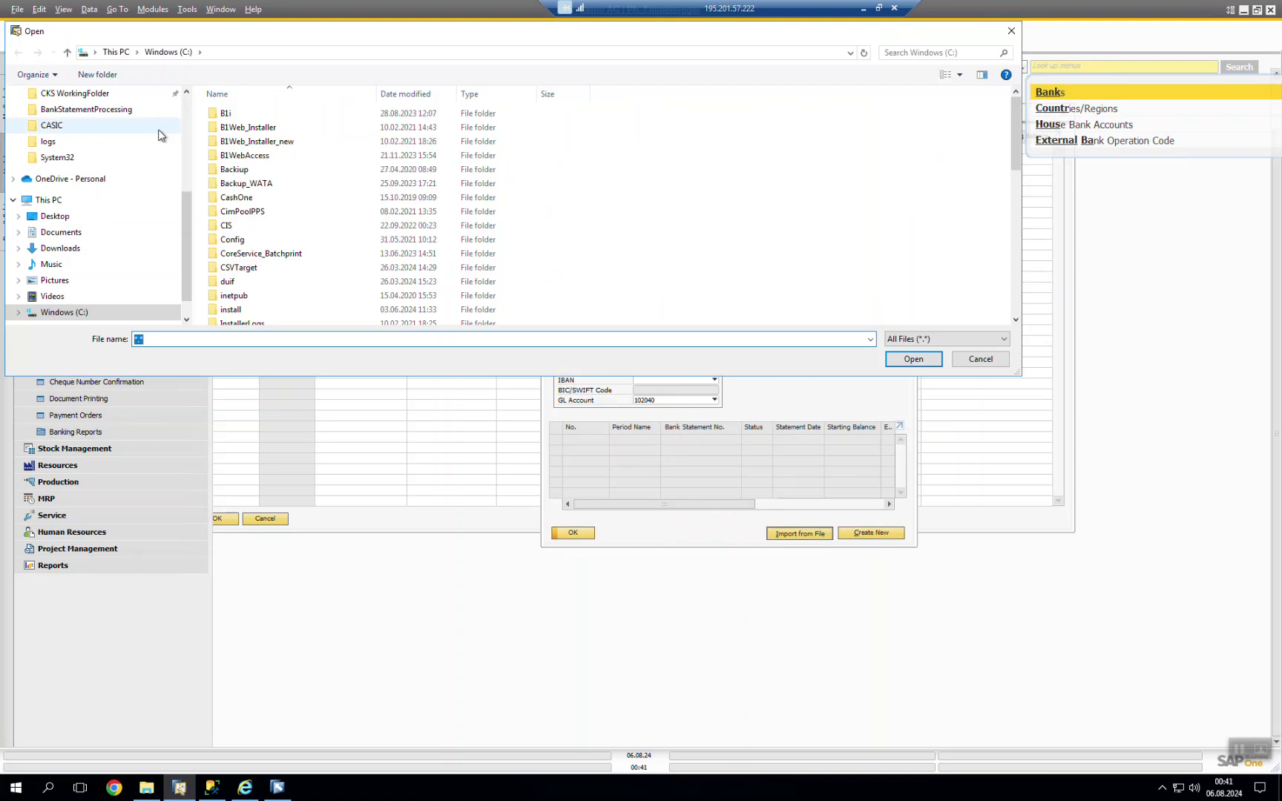
click(114, 215)
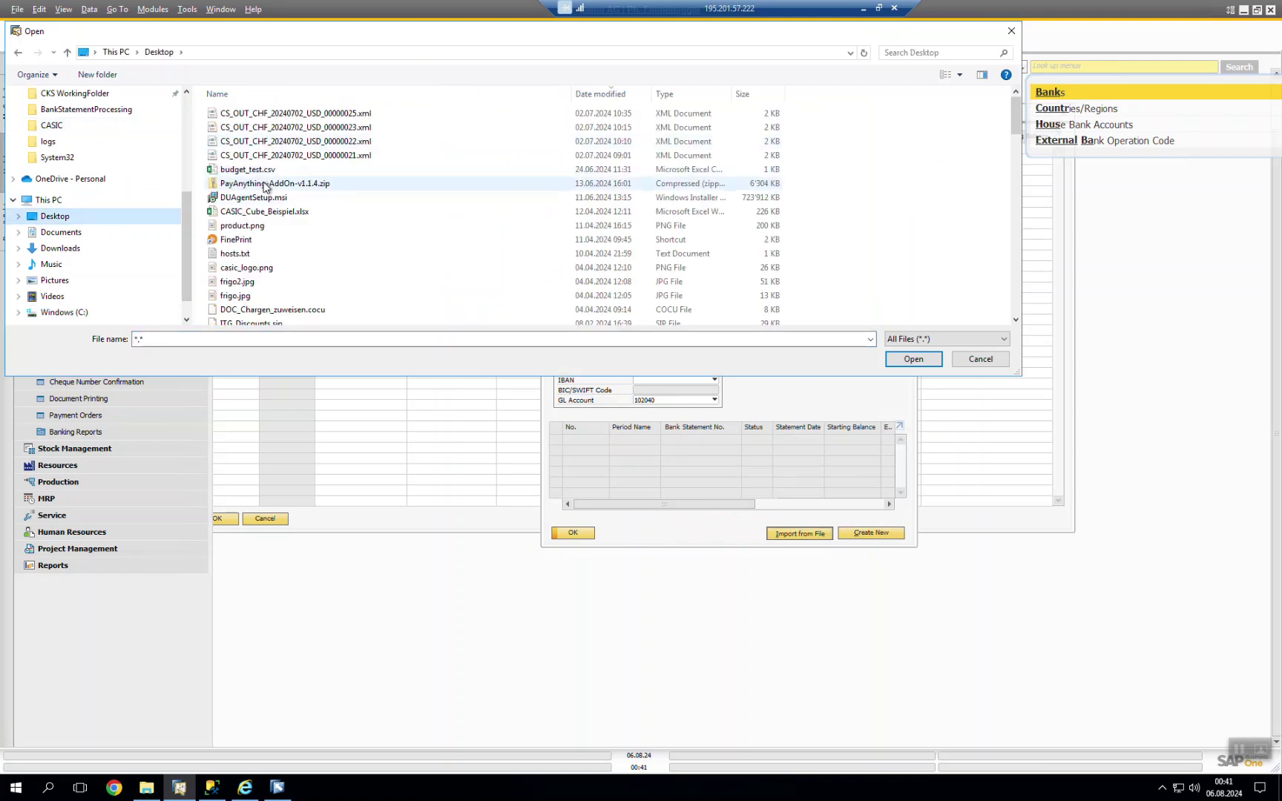
scroll(264, 187, down, 15)
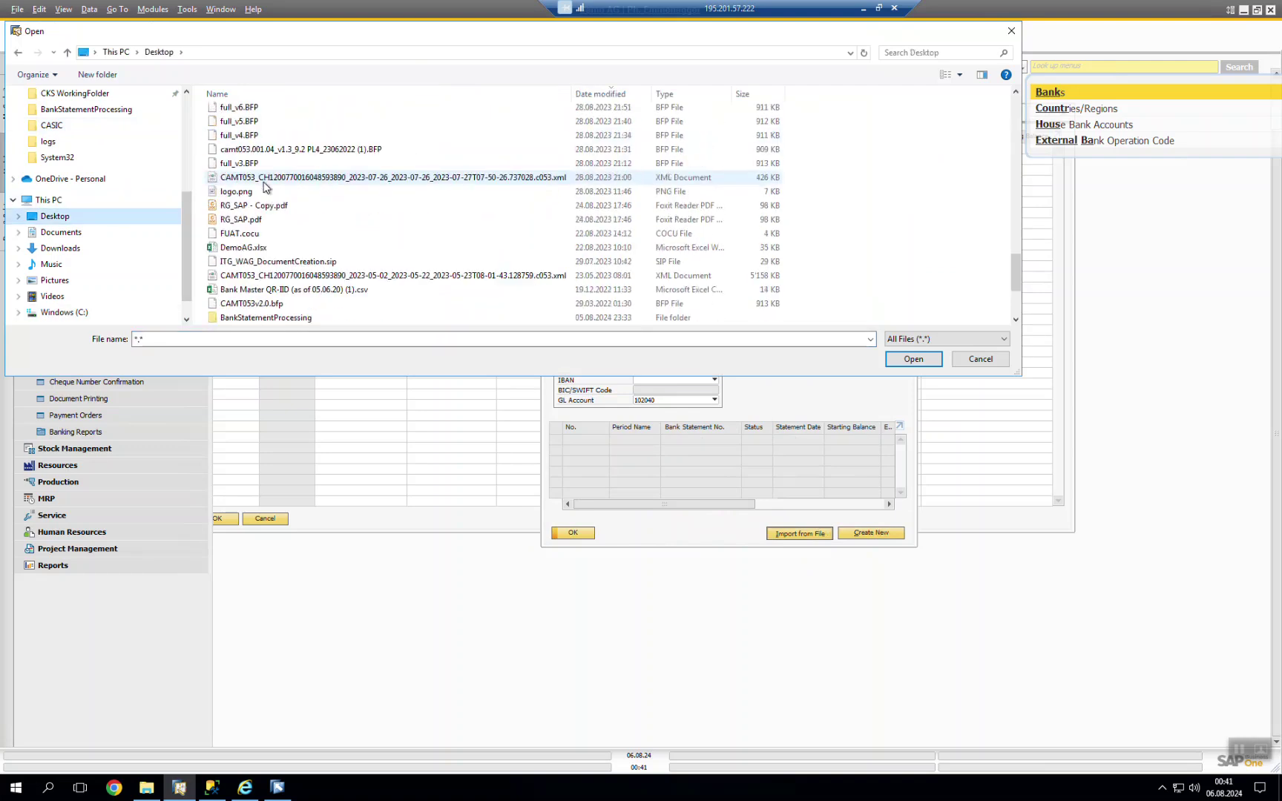
scroll(265, 187, down, 1)
double_click(279, 276)
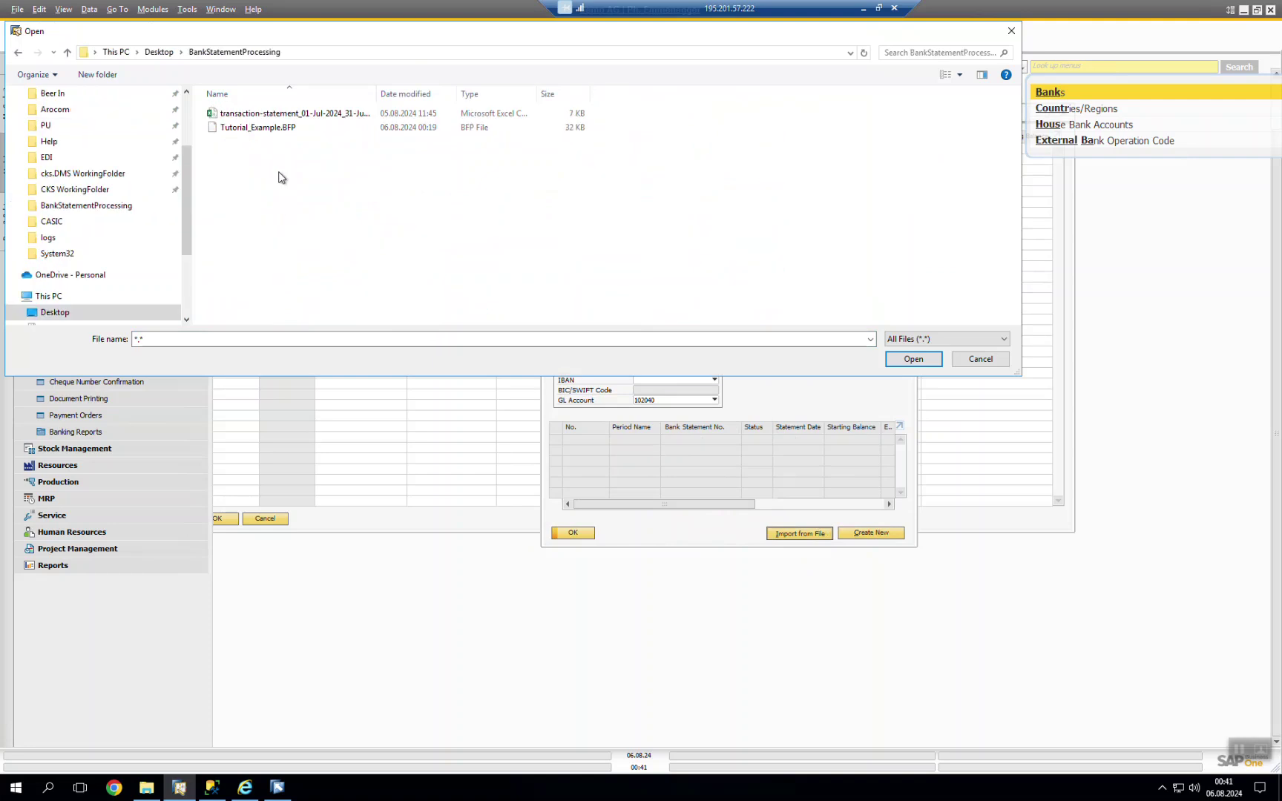
double_click(267, 127)
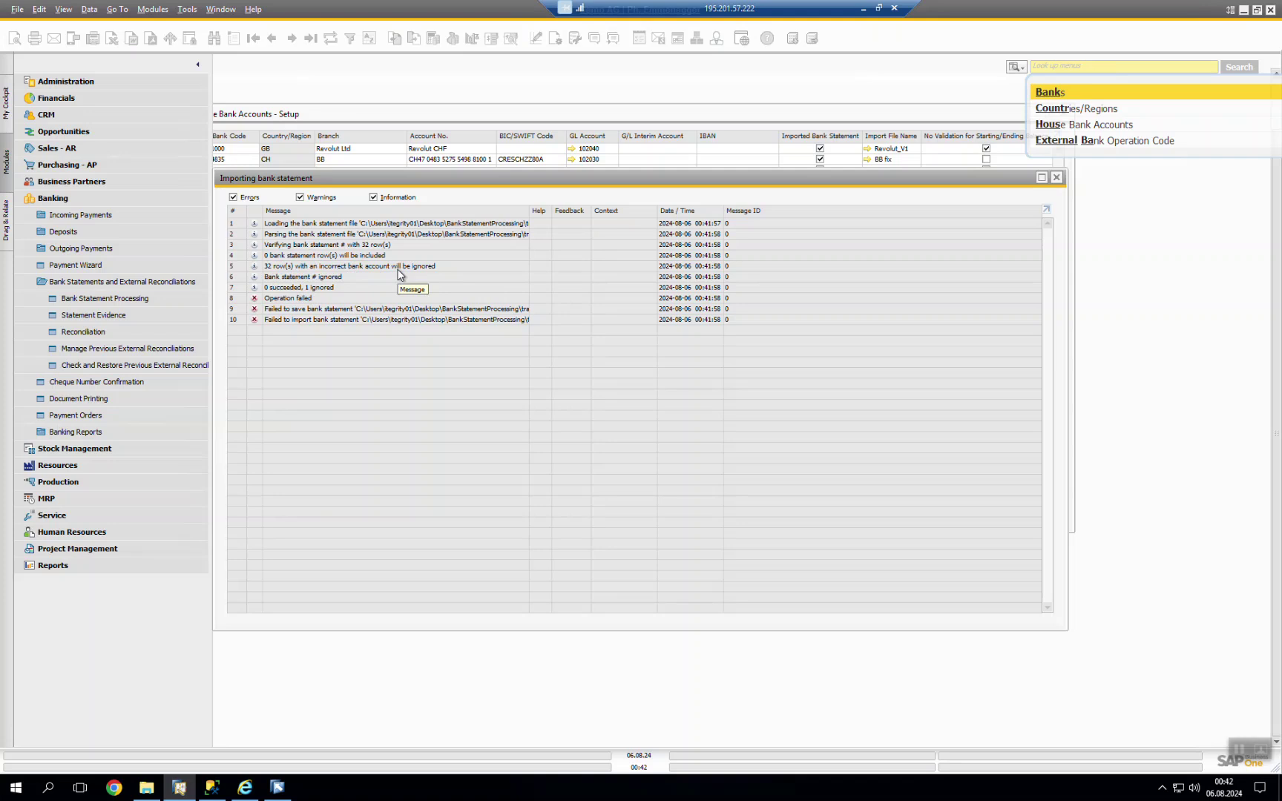
click(1056, 179)
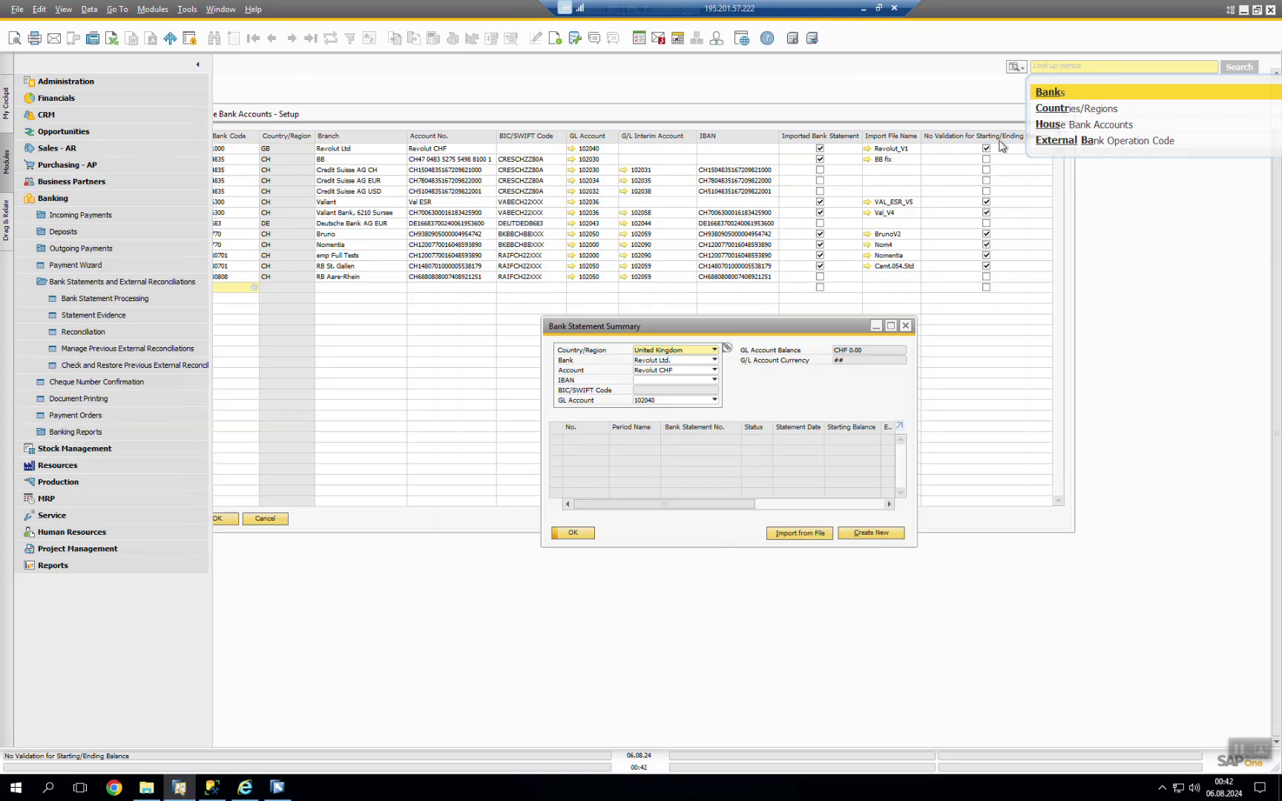
Close the bank statement summary and copy the Revolut Ltd account's Account No. text from the house bank accounts setup.
click(1048, 67)
click(910, 321)
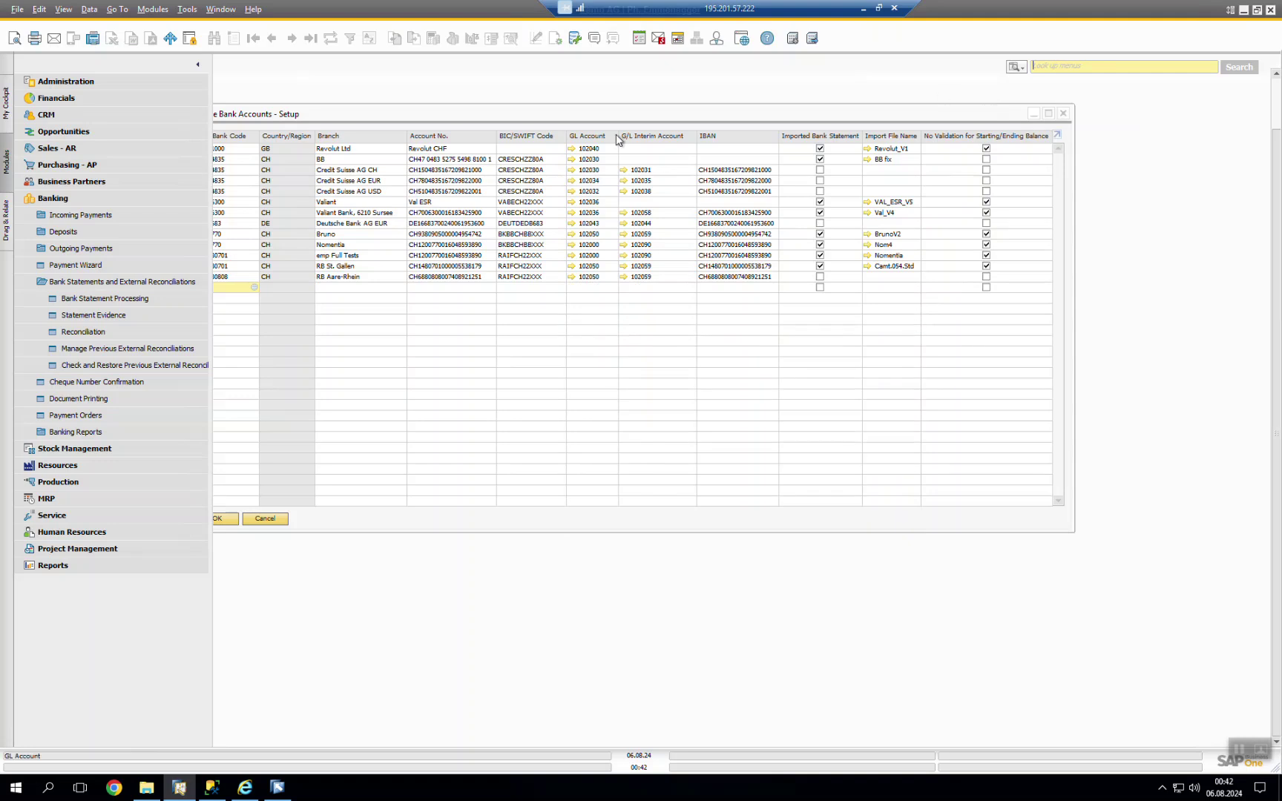
click(626, 115)
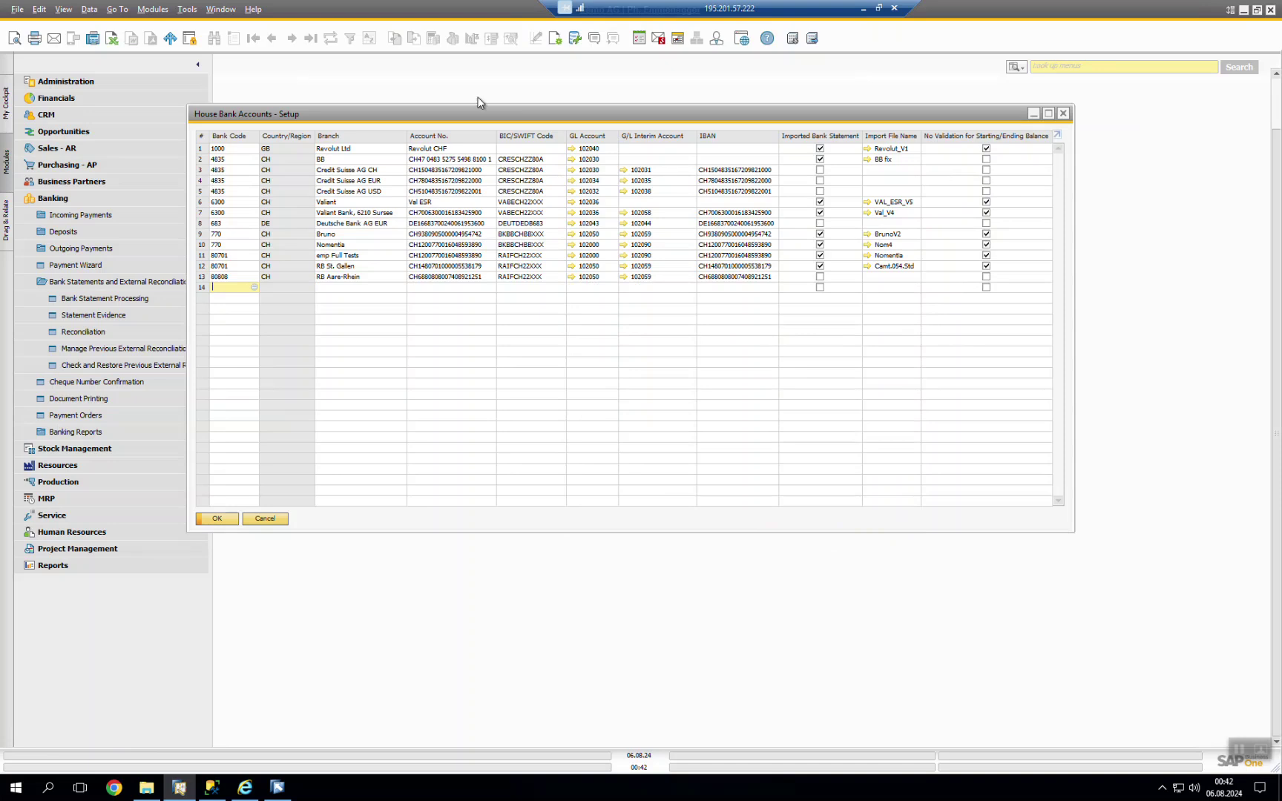
click(459, 146)
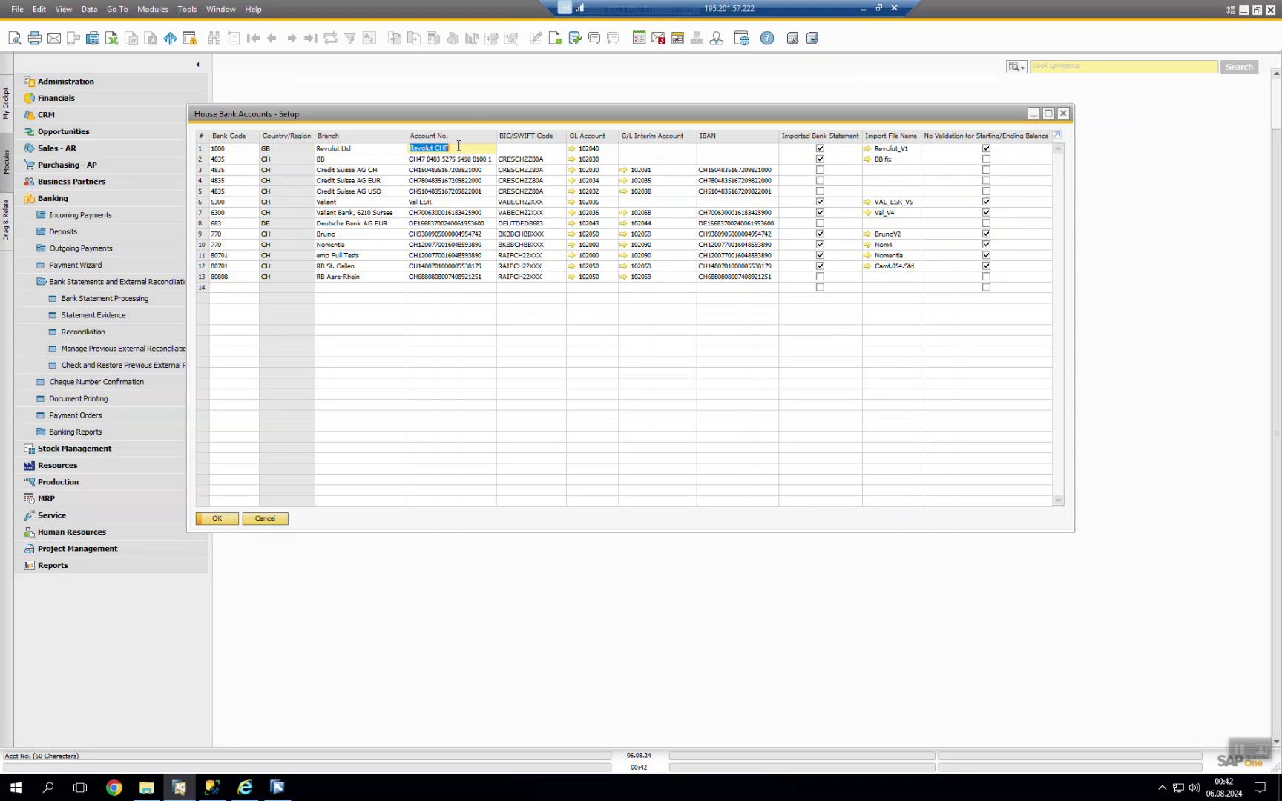
click(458, 147)
key(ctrl+shift+Left)
key(ctrl+shift+Left)
key(ctrl+c)
Switch to Electronic File Manager and map the source AccountID field to AccountNumber in the bank statement row.
click(288, 786)
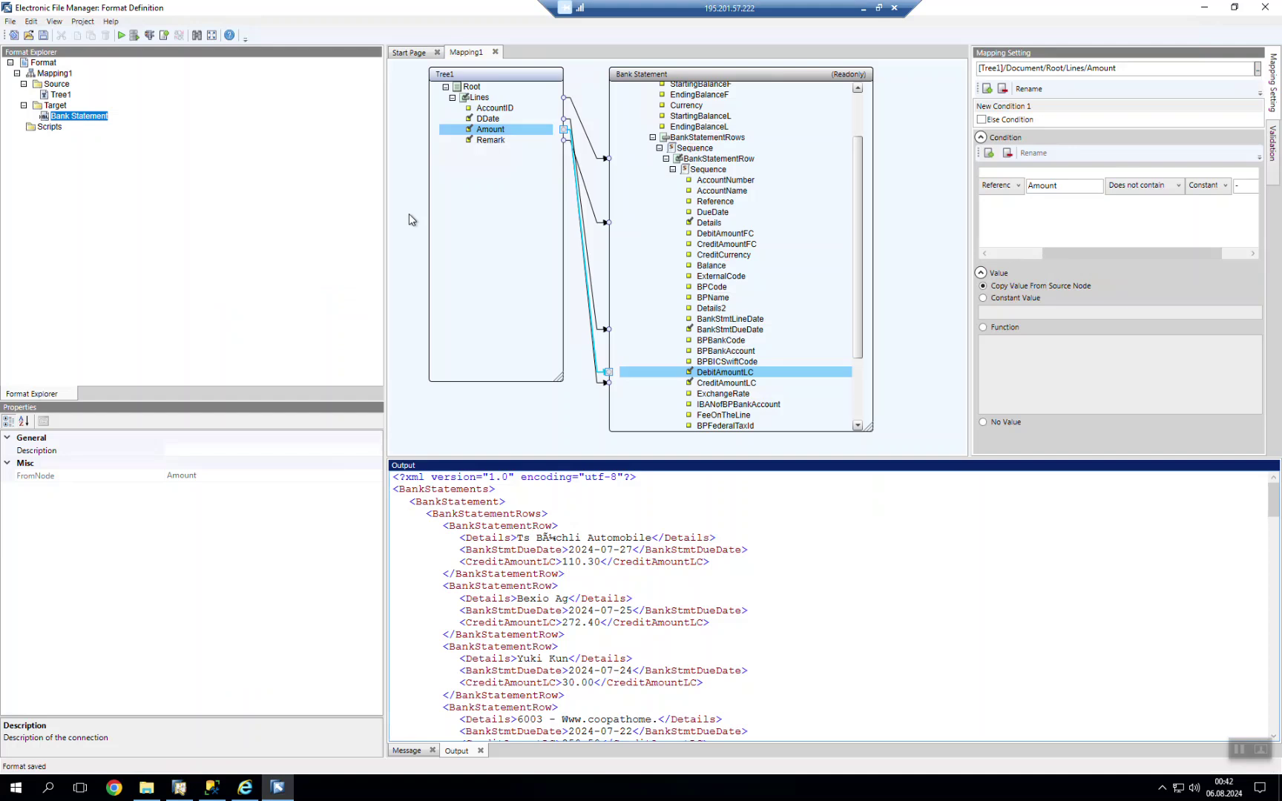
click(508, 111)
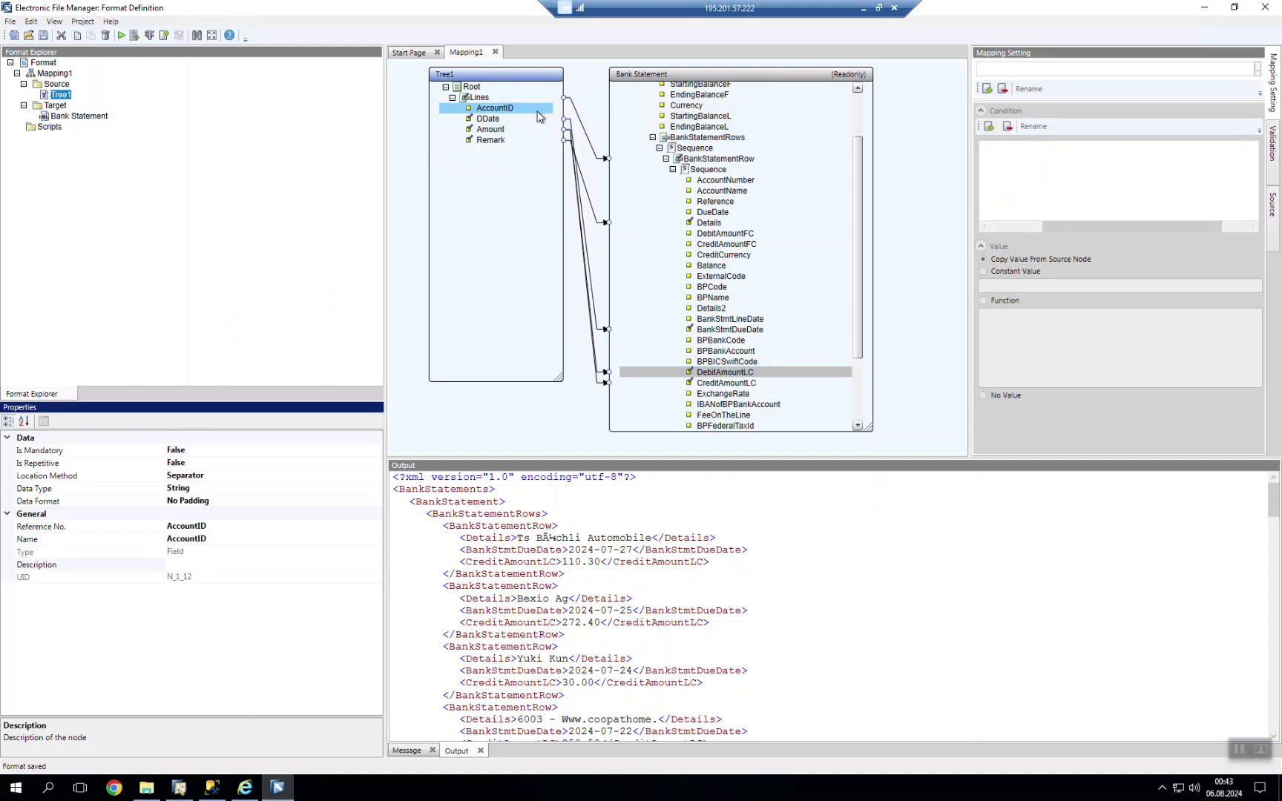
drag(539, 117, 702, 187)
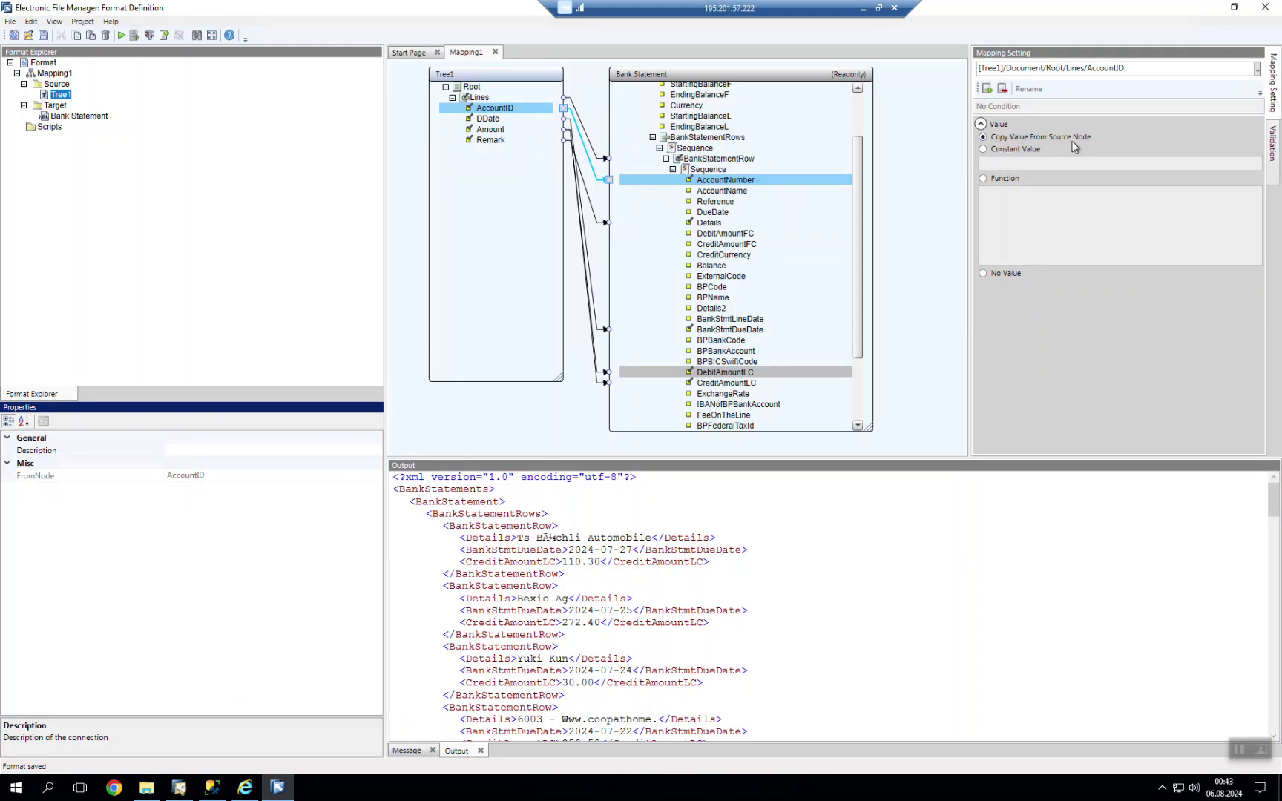
Give the AccountID-to-AccountNumber mapping the constant value Revolut CHF and save the format project.
click(984, 153)
click(983, 154)
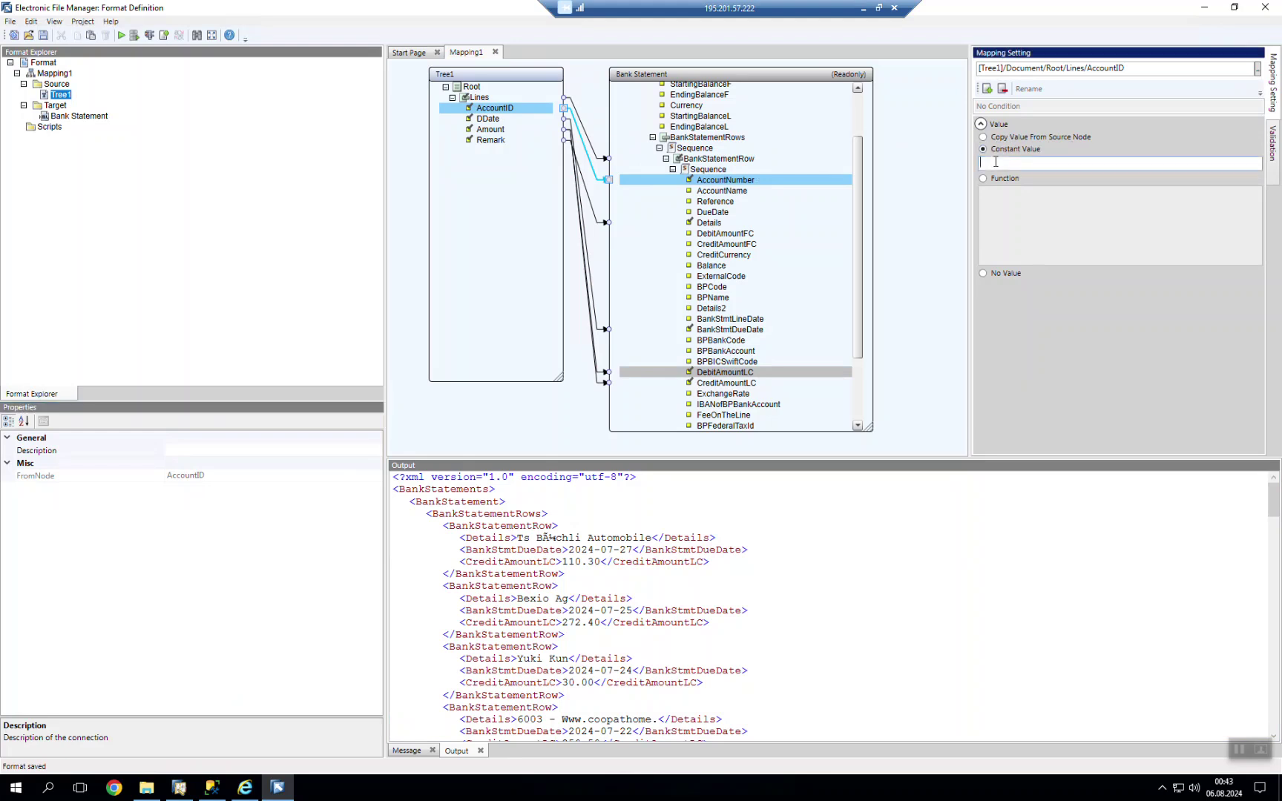
key(ctrl+v)
click(43, 35)
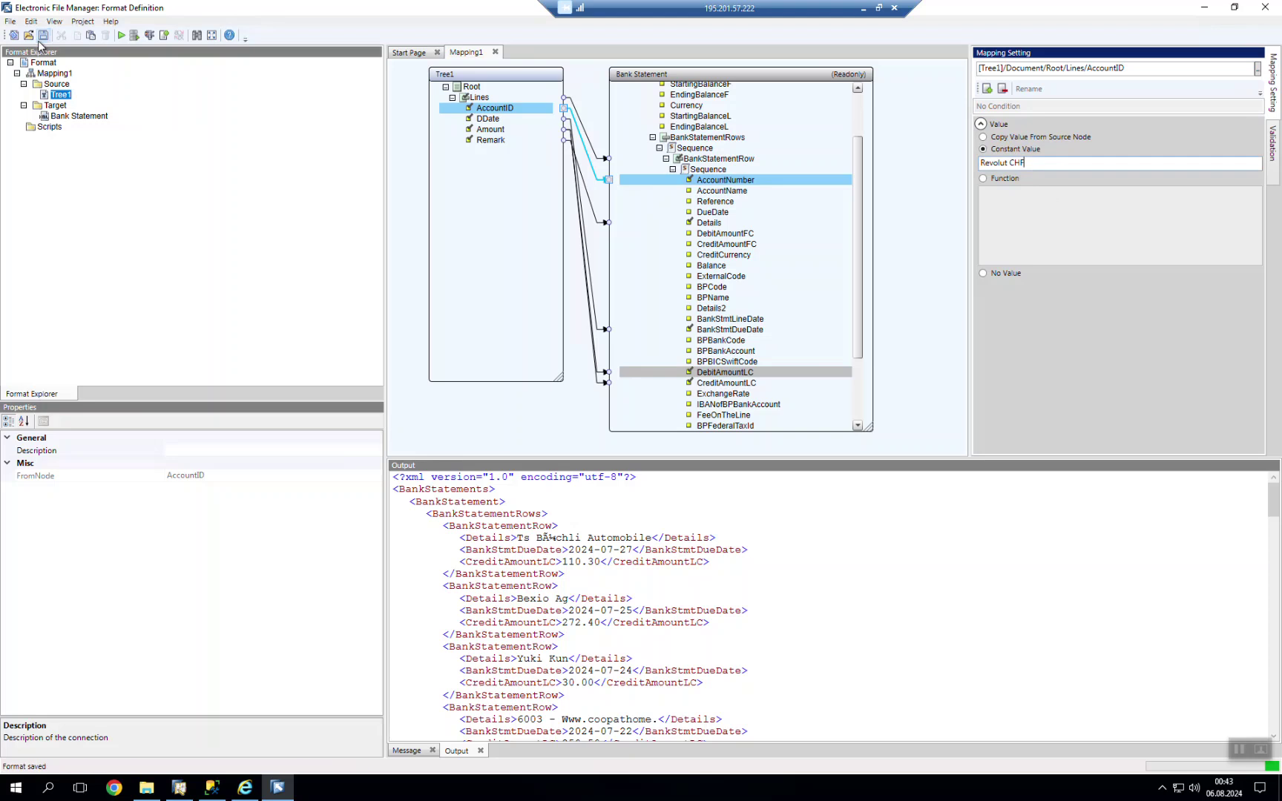
Switch back to SAP Business One and add a new file format Revolut_V2 of type Bank Statements for the Revolut Ltd account.
key(alt+Tab)
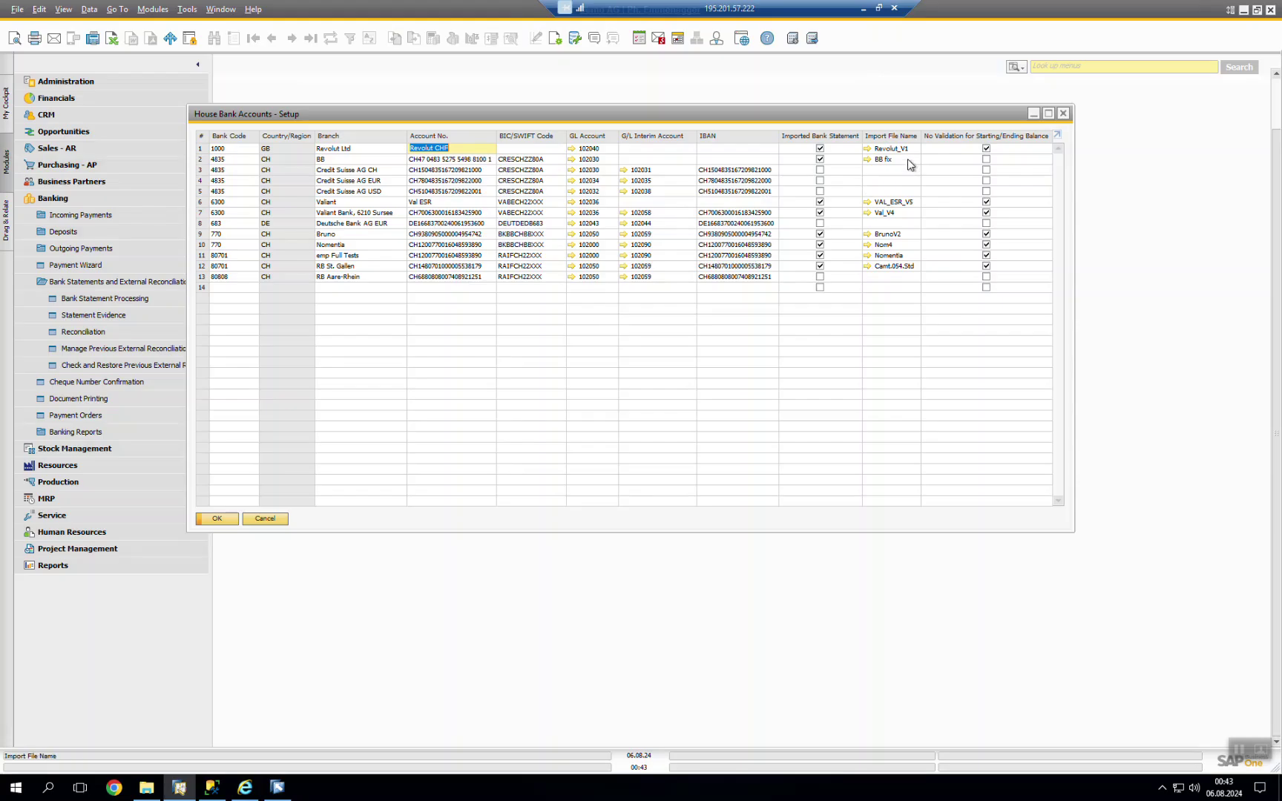
click(912, 151)
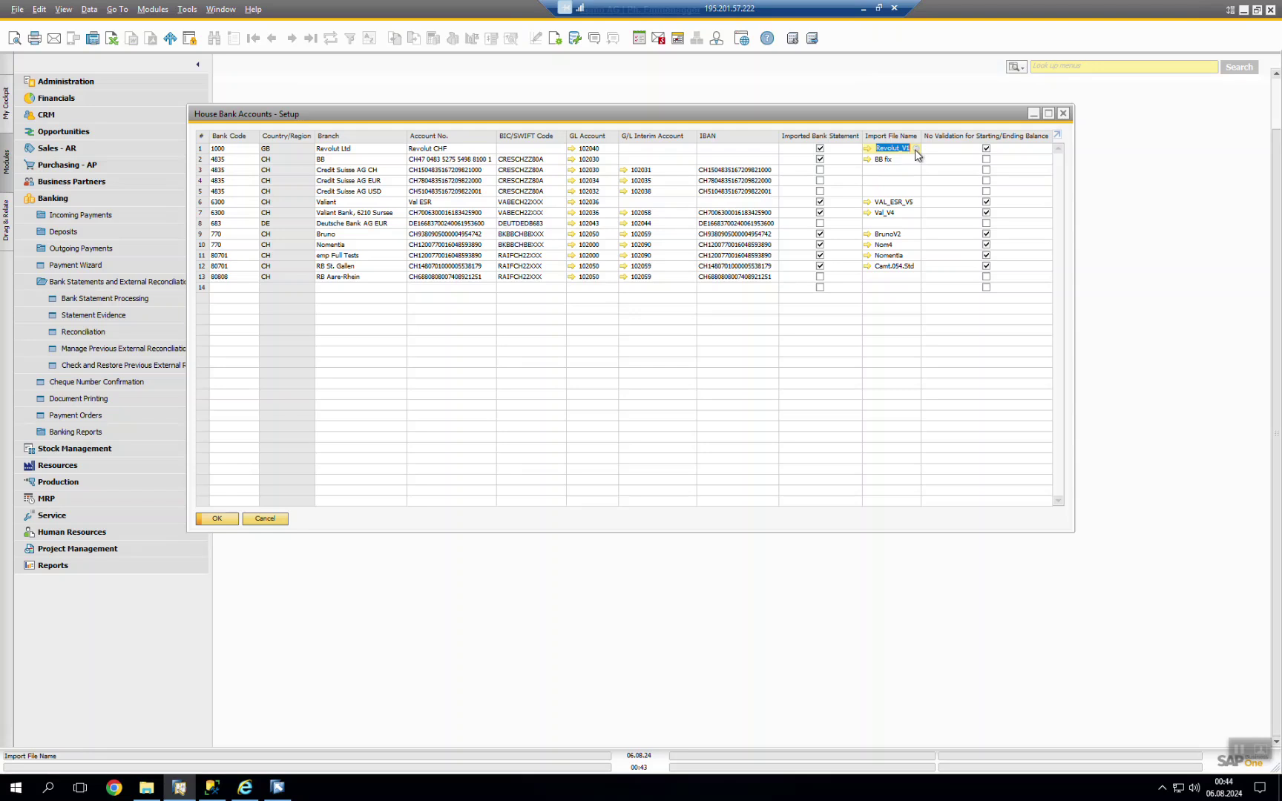
click(916, 149)
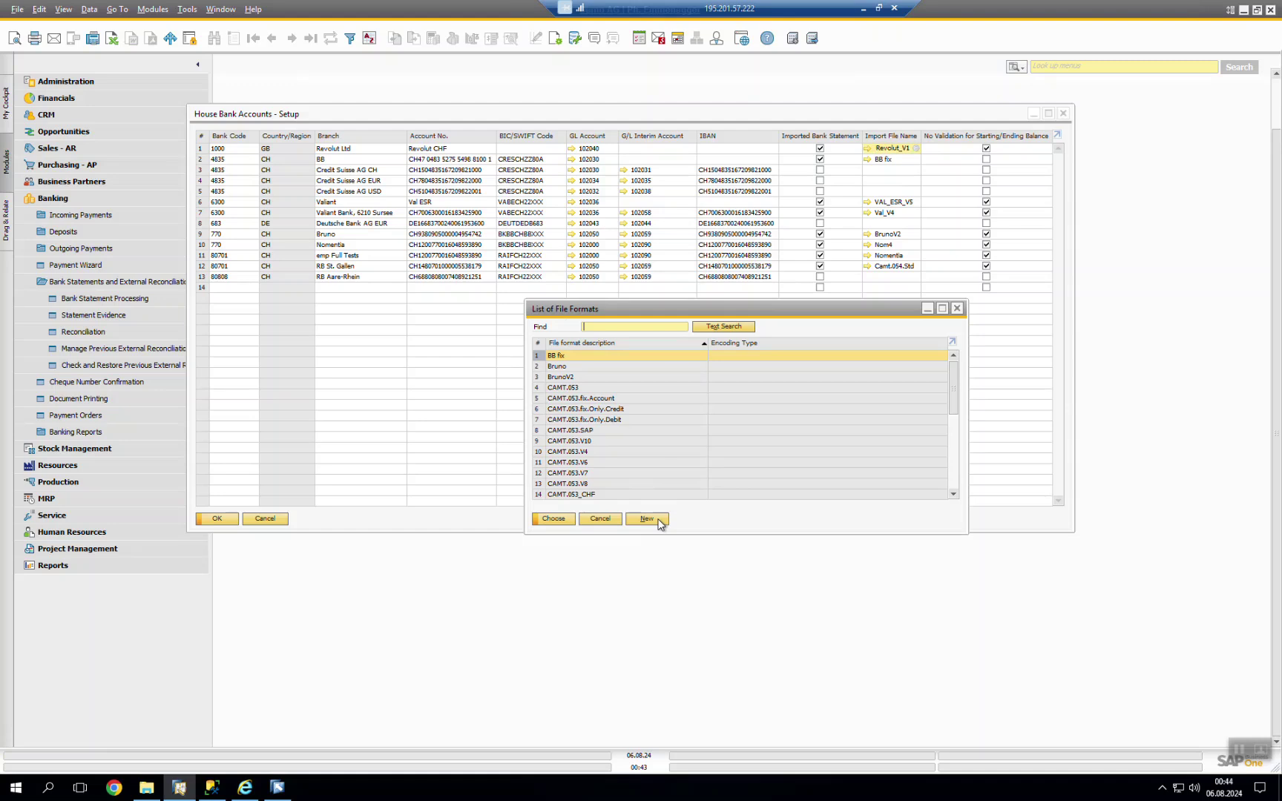
click(647, 520)
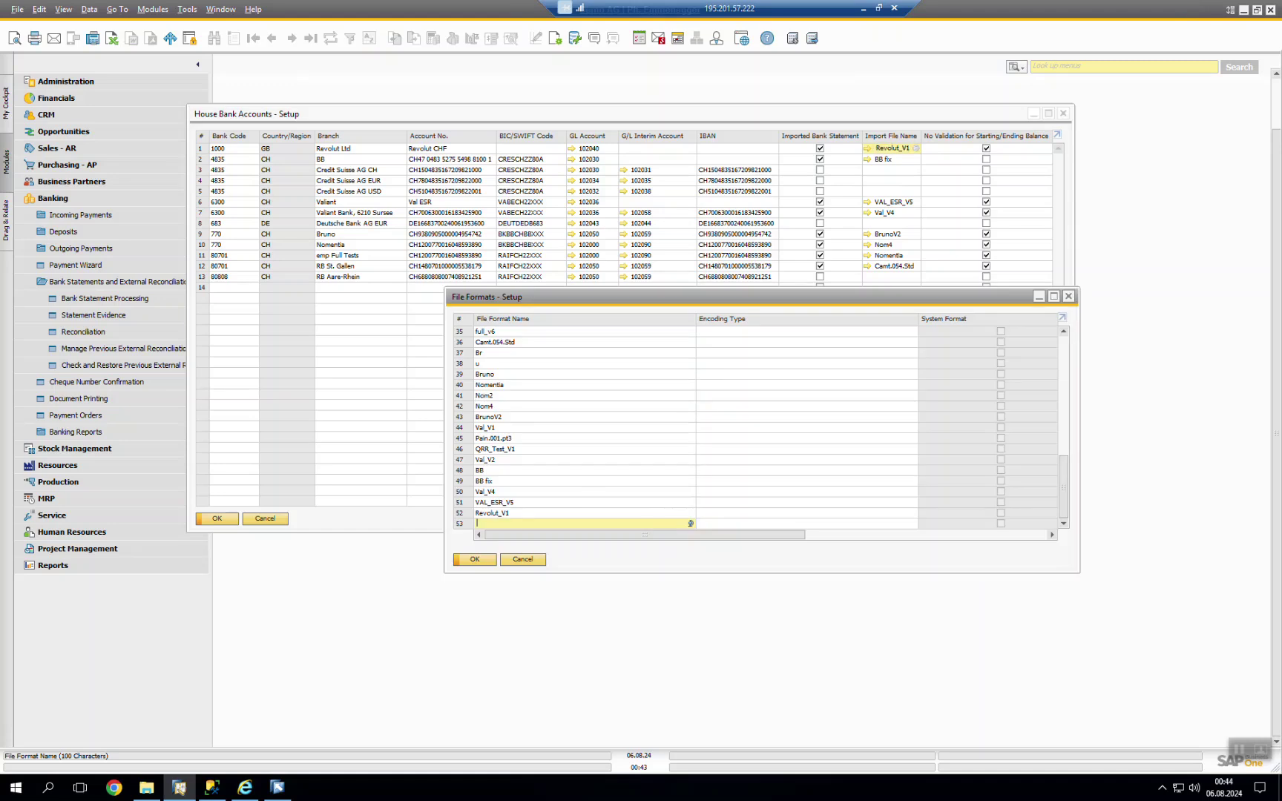
text(Revolut_V2)
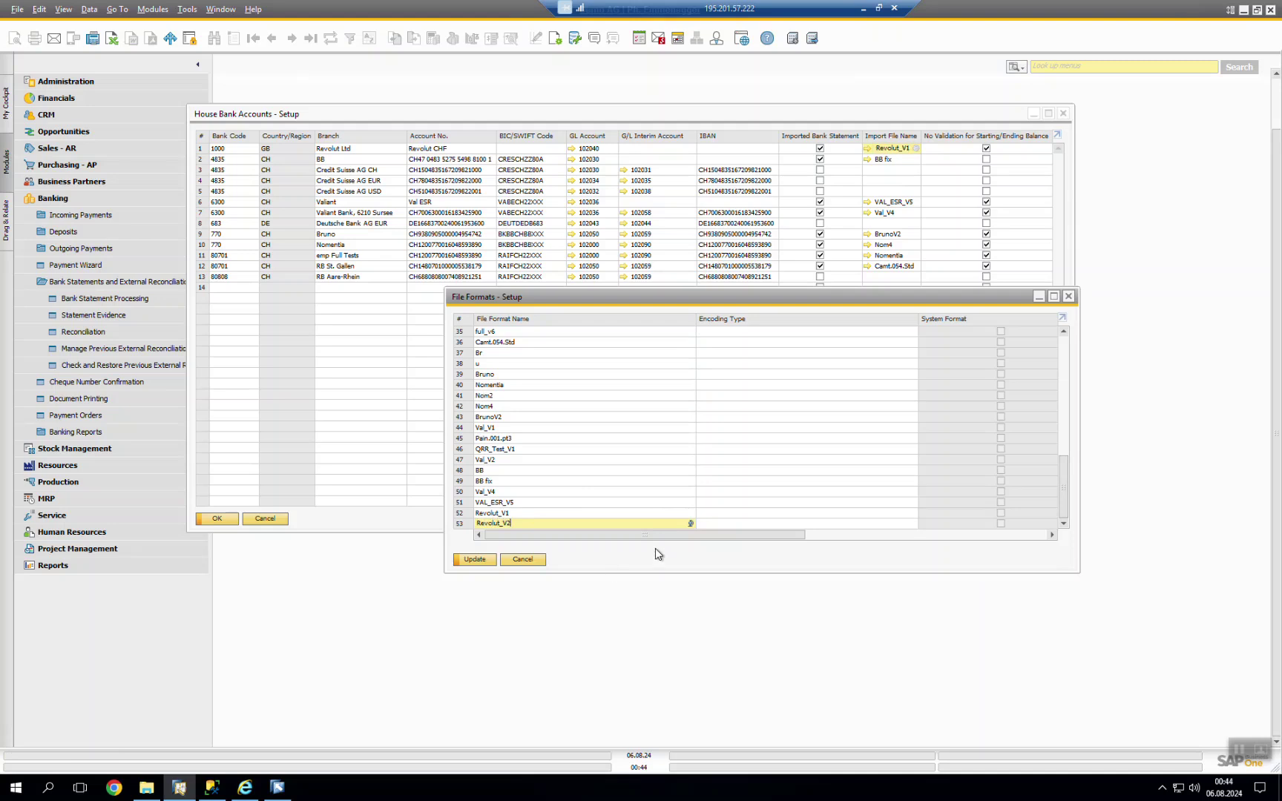
drag(665, 537, 840, 562)
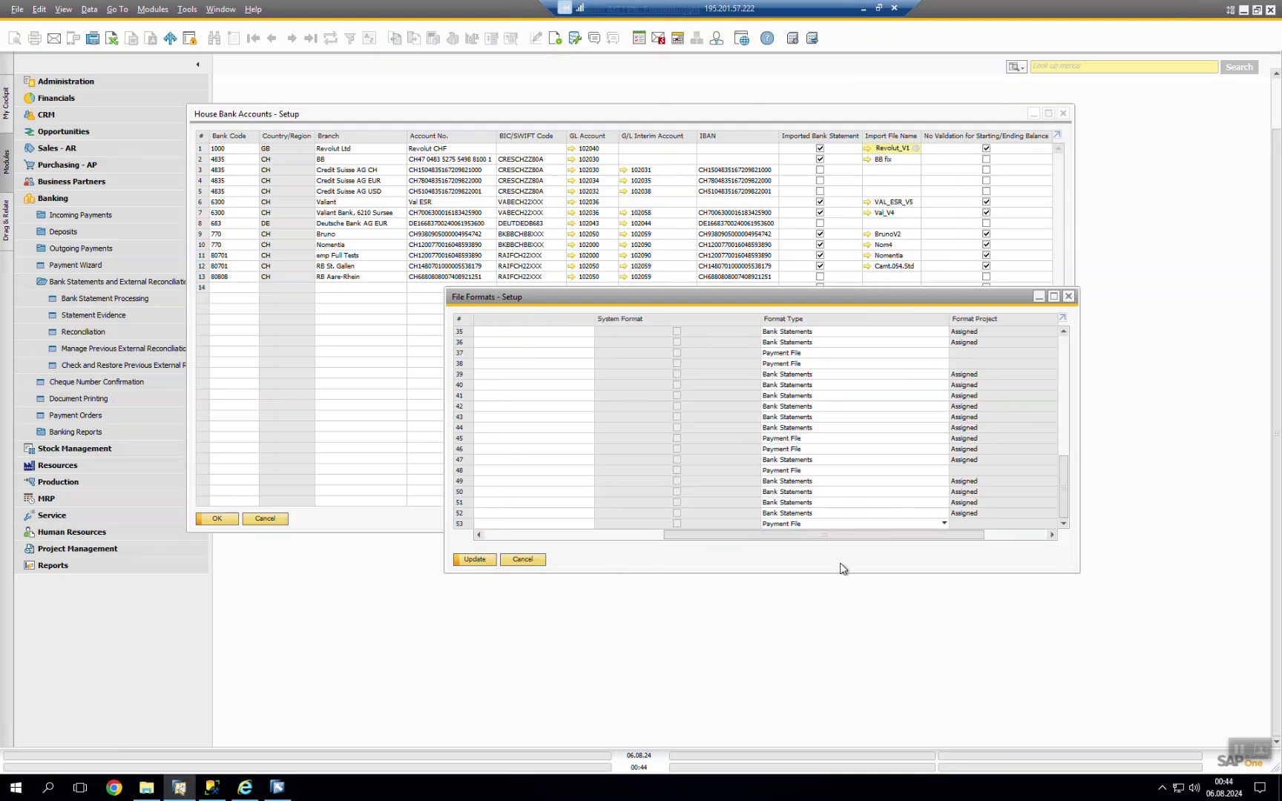
click(786, 527)
click(788, 535)
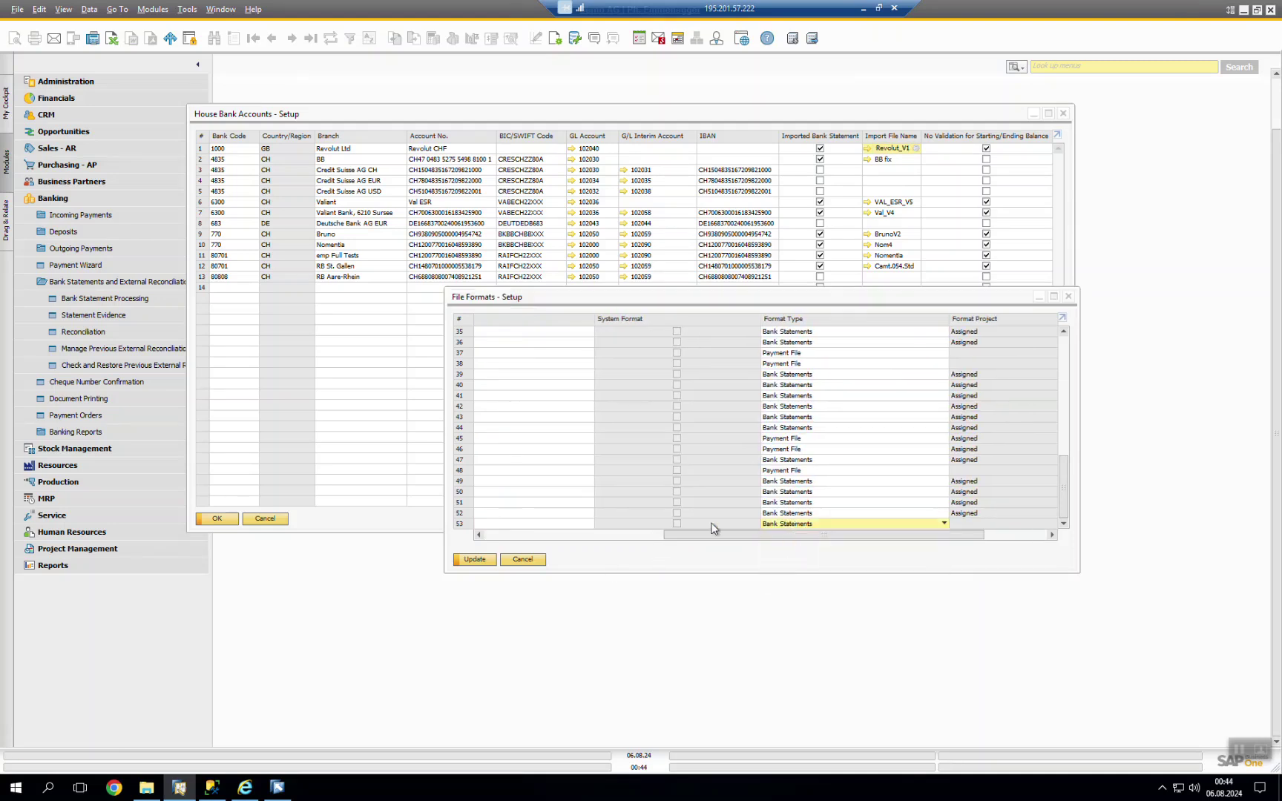
Assign the format project Tutorial_Example.BFP from the desktop's BankStatementProcessing folder to Revolut_V2, and save the file format.
right_click(576, 524)
click(643, 578)
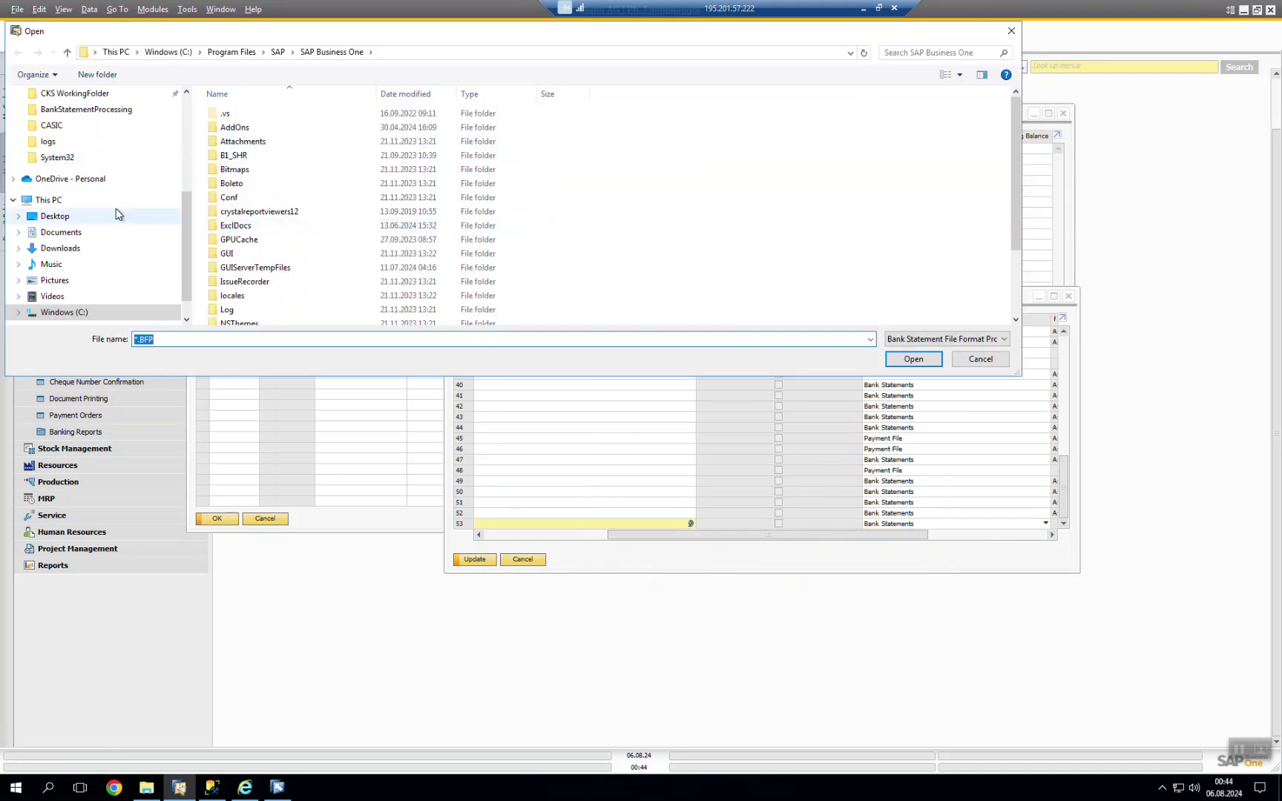
click(117, 215)
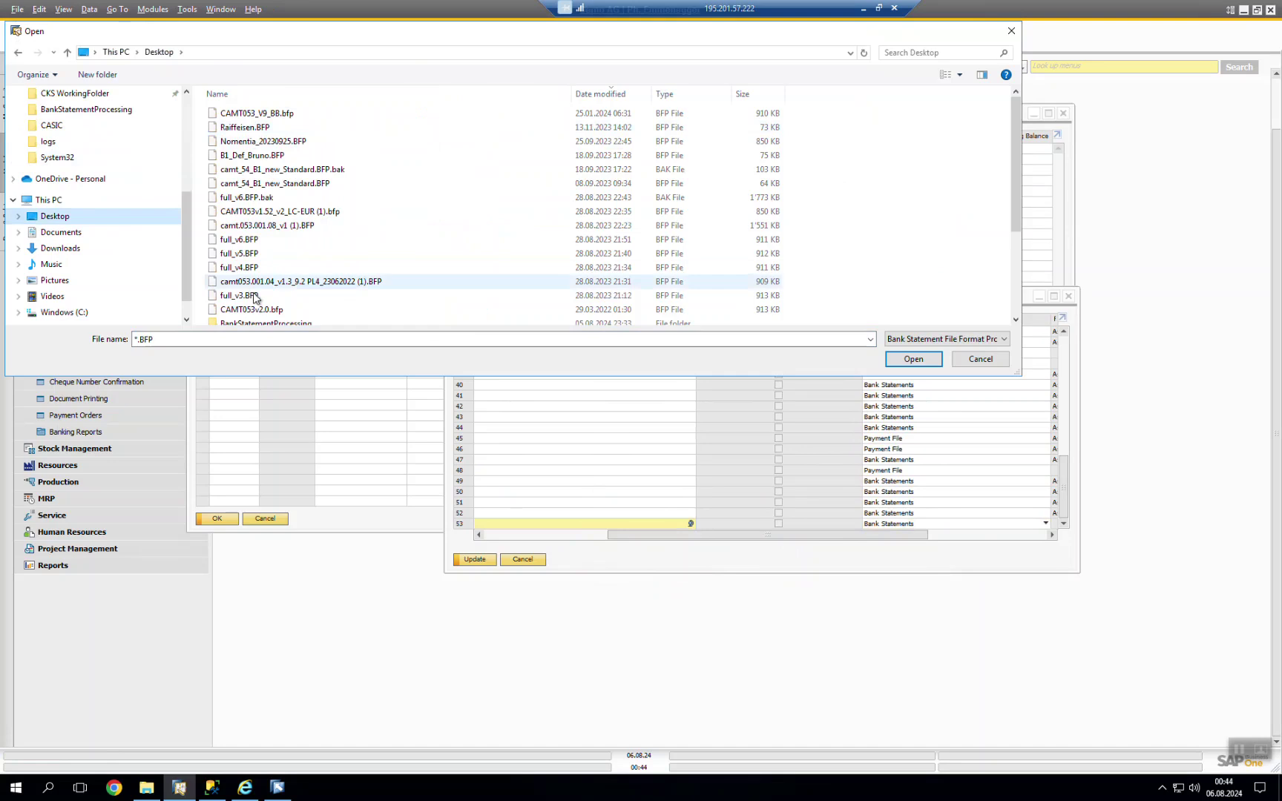
double_click(293, 322)
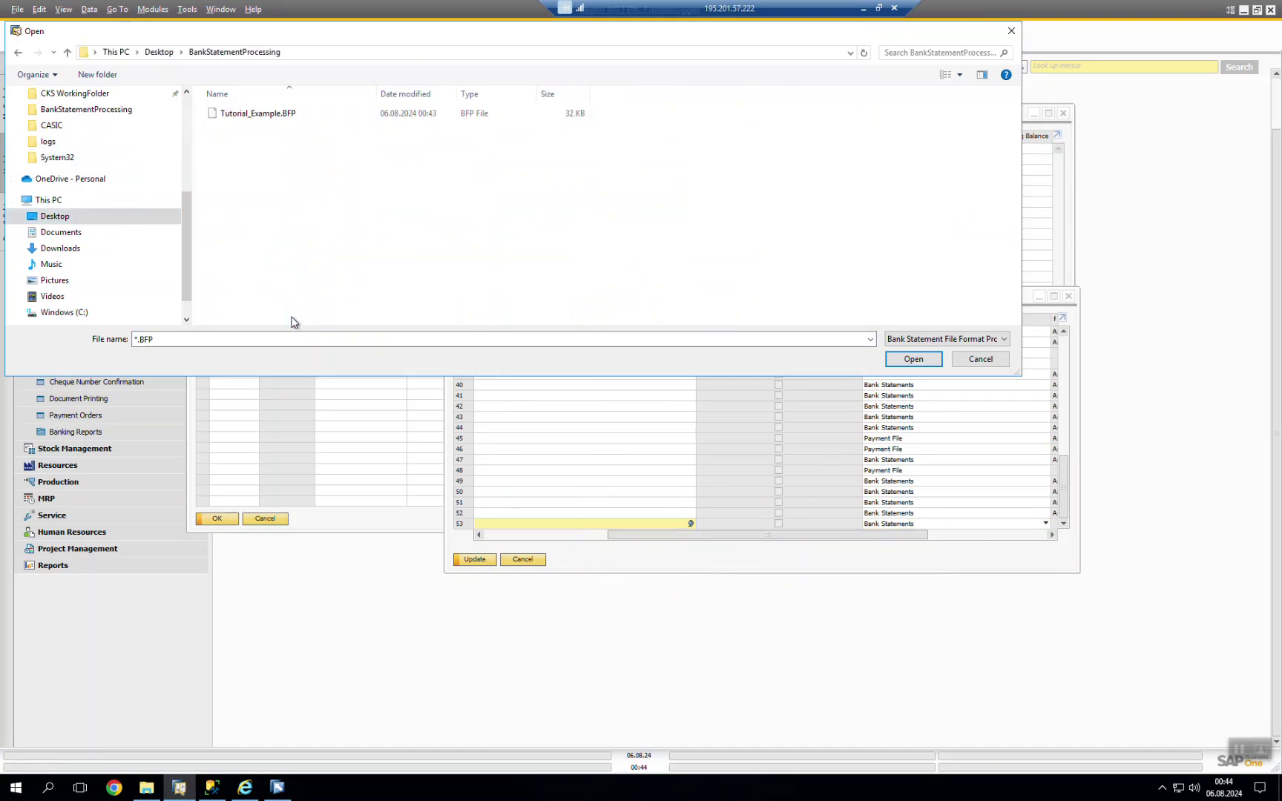
double_click(267, 113)
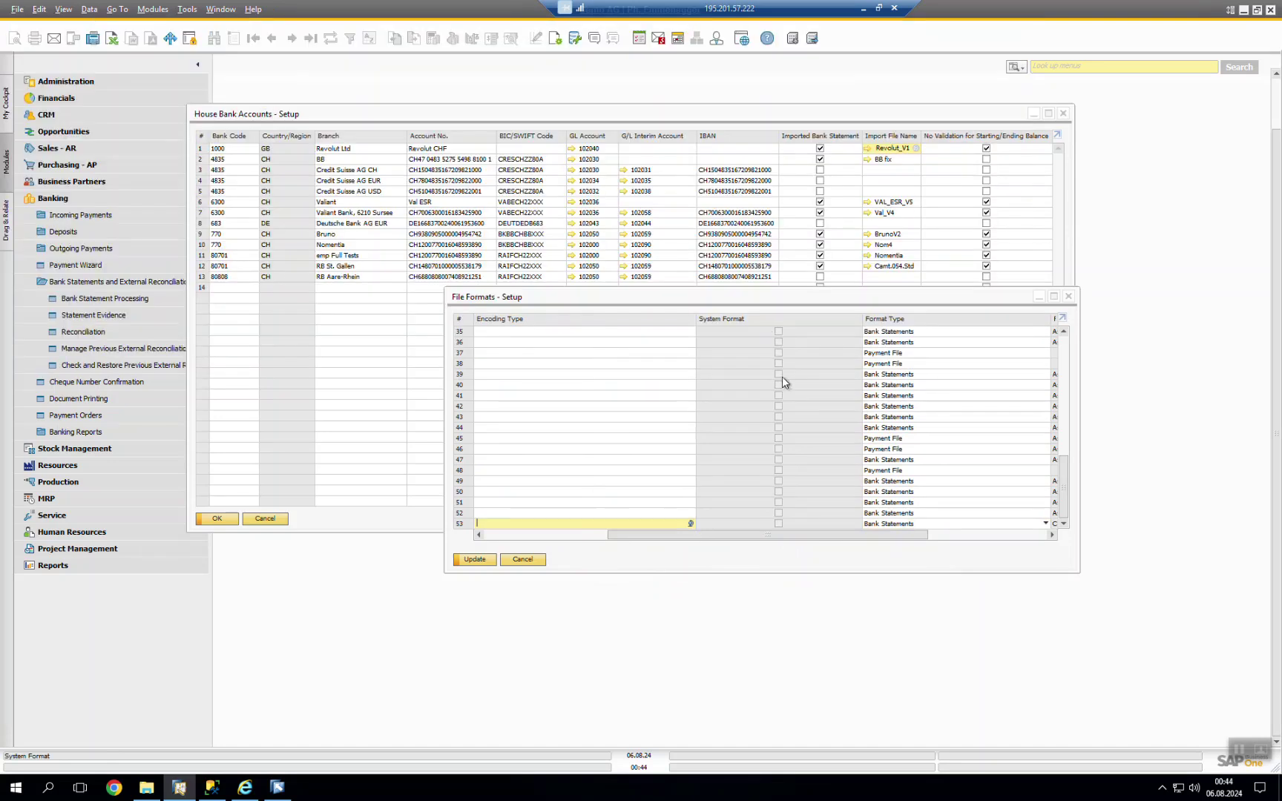
click(473, 560)
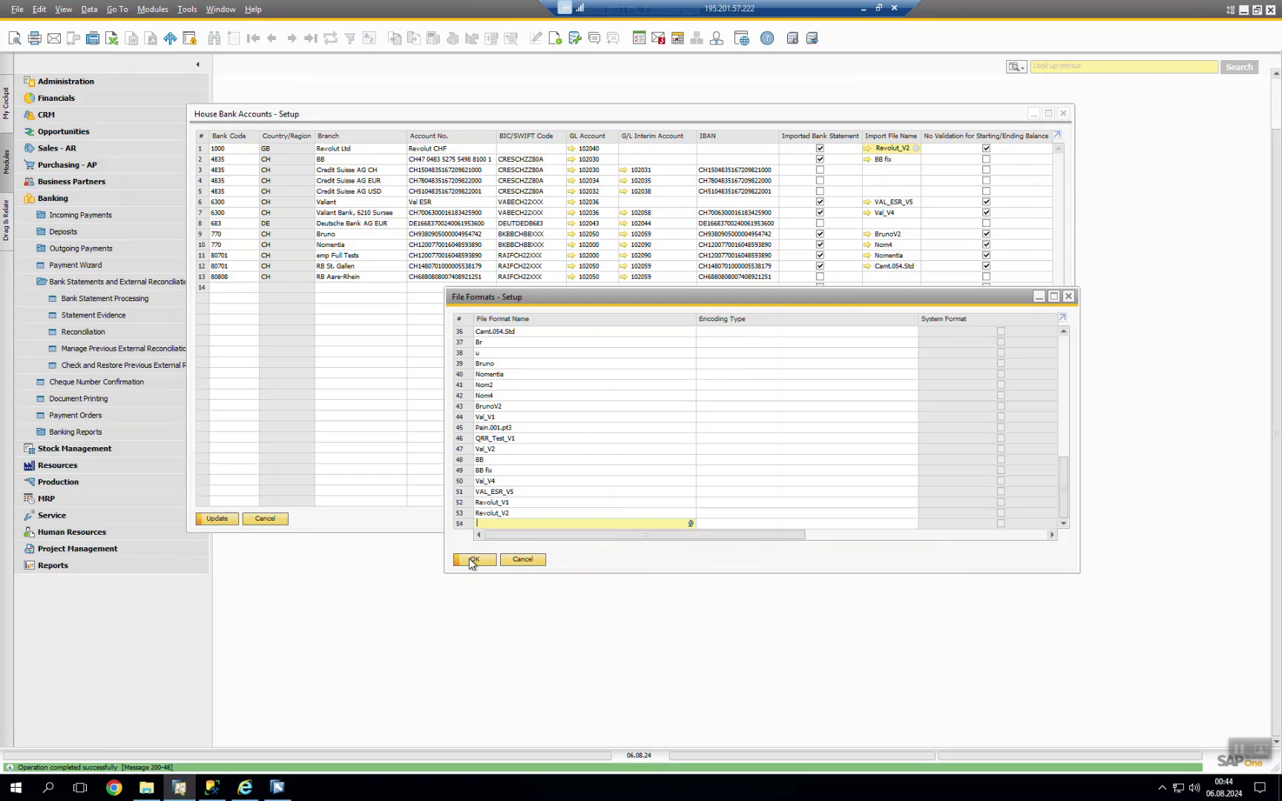
Close the file formats setup, update the house bank accounts with Revolut_V2 as Revolut Ltd's import format, and close that setup.
click(472, 559)
click(228, 520)
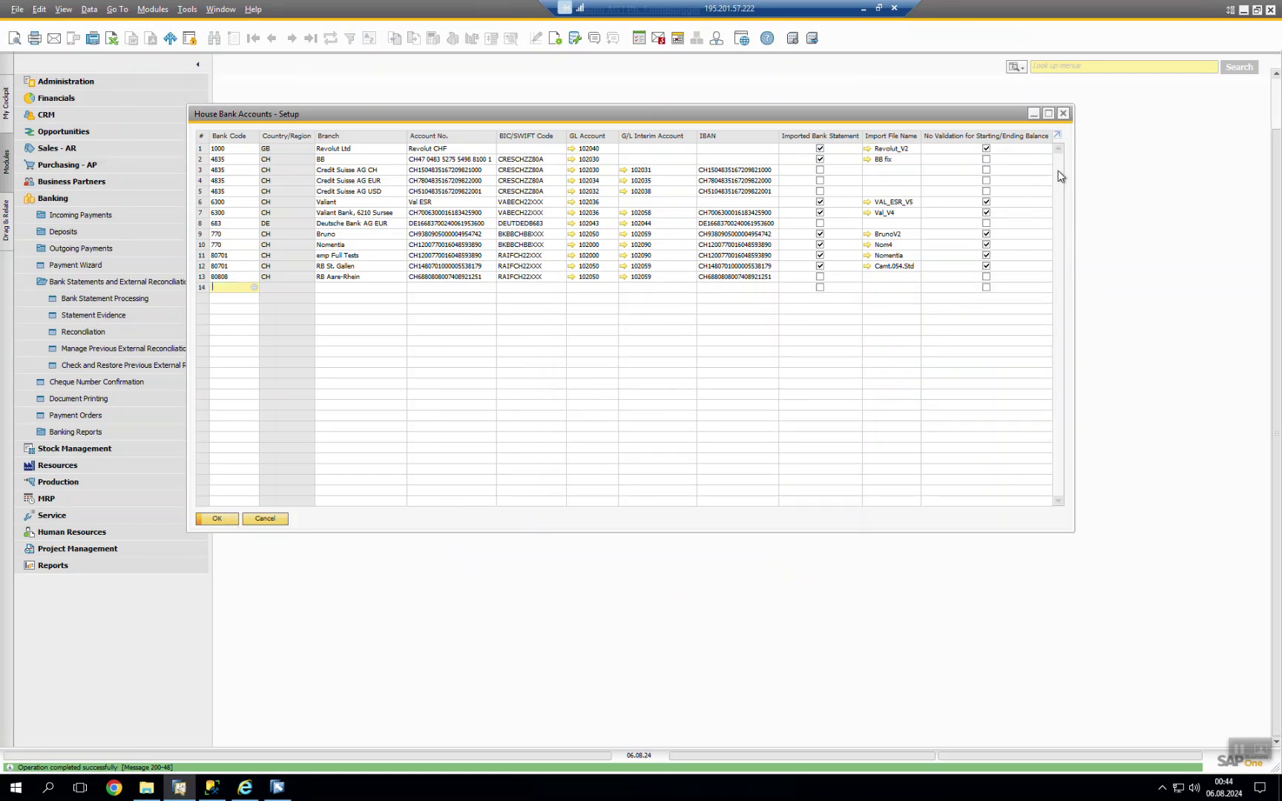
click(1063, 114)
Search the menu functions for "statemen" and open Bank Statement Processing.
click(1080, 65)
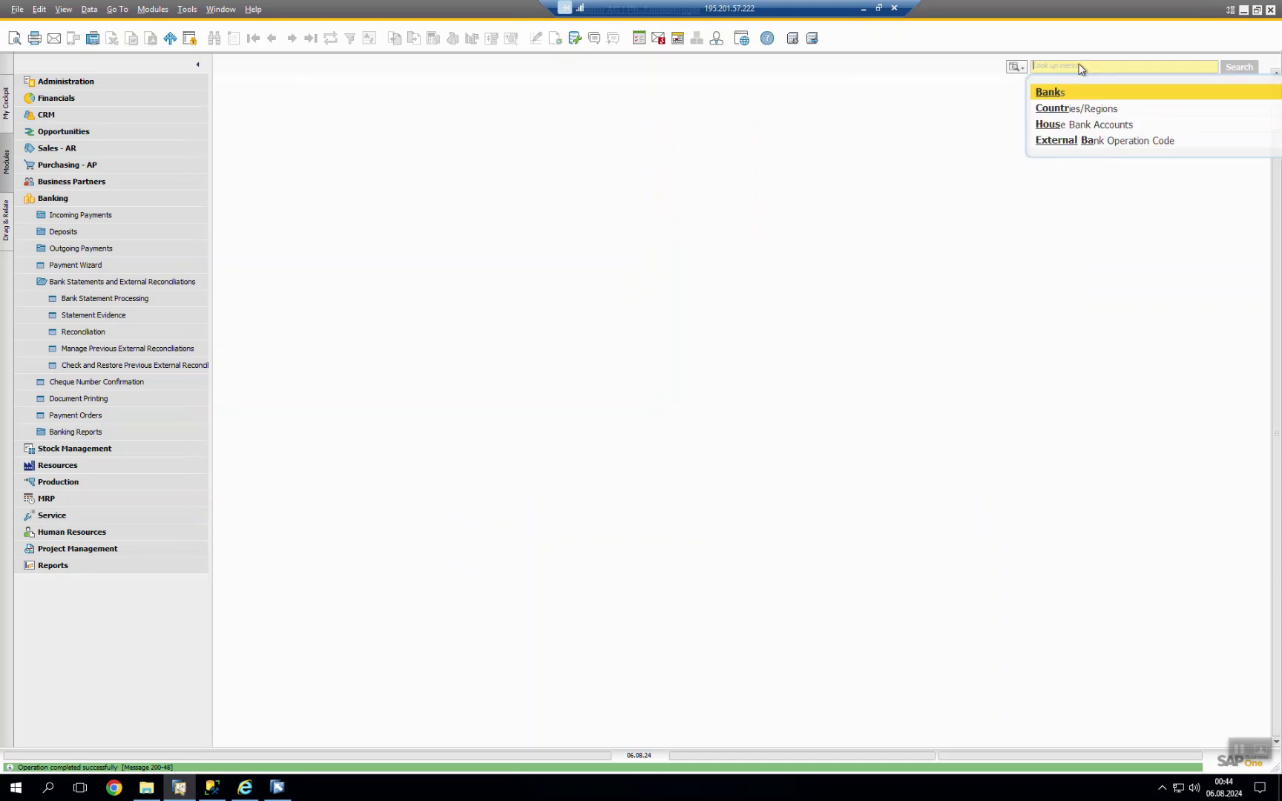
text(statemet)
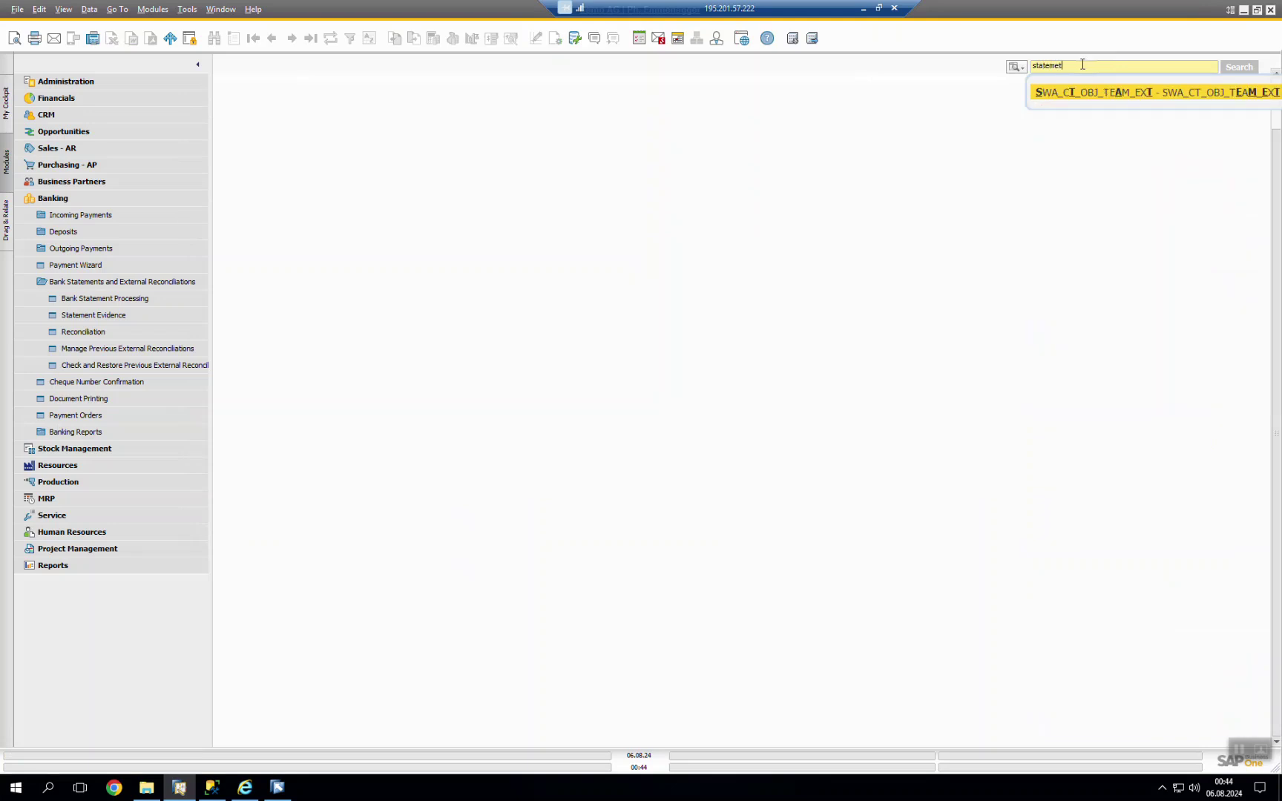
key(BackSpace)
text(n)
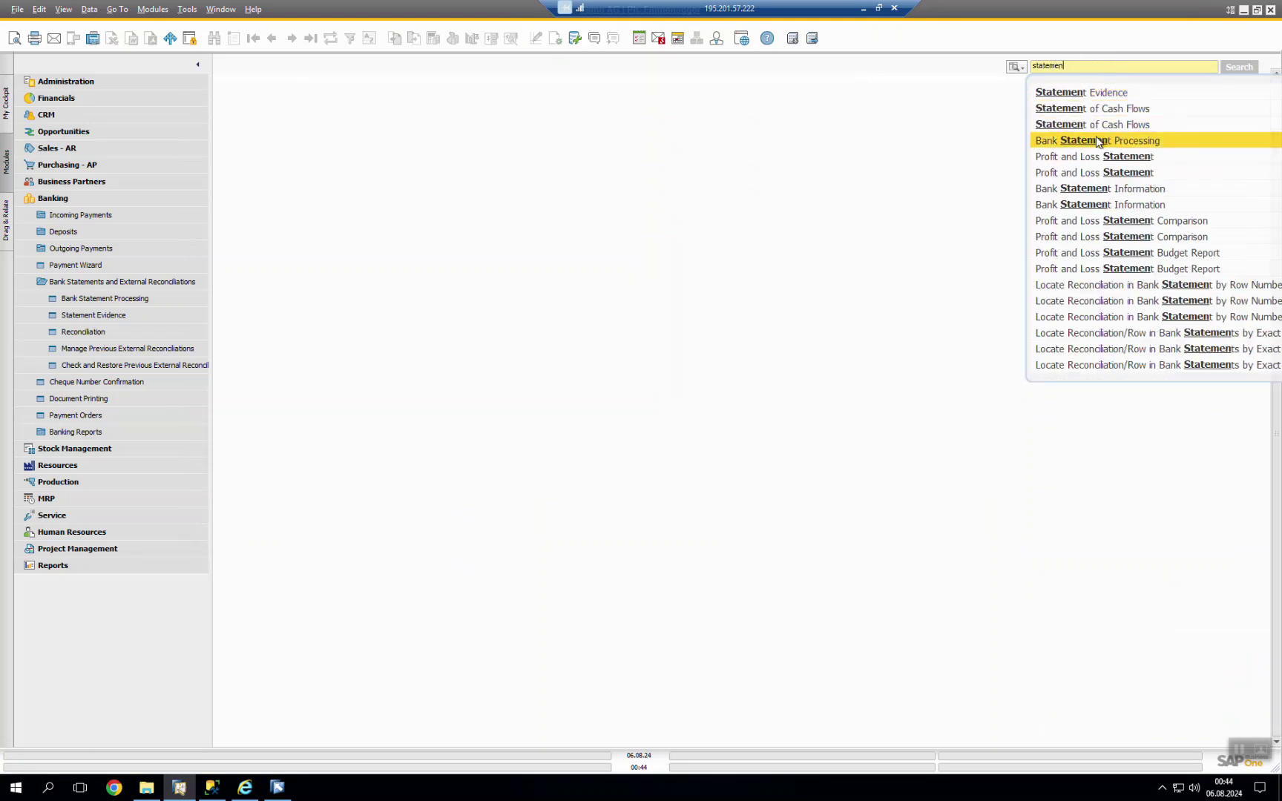
click(1098, 142)
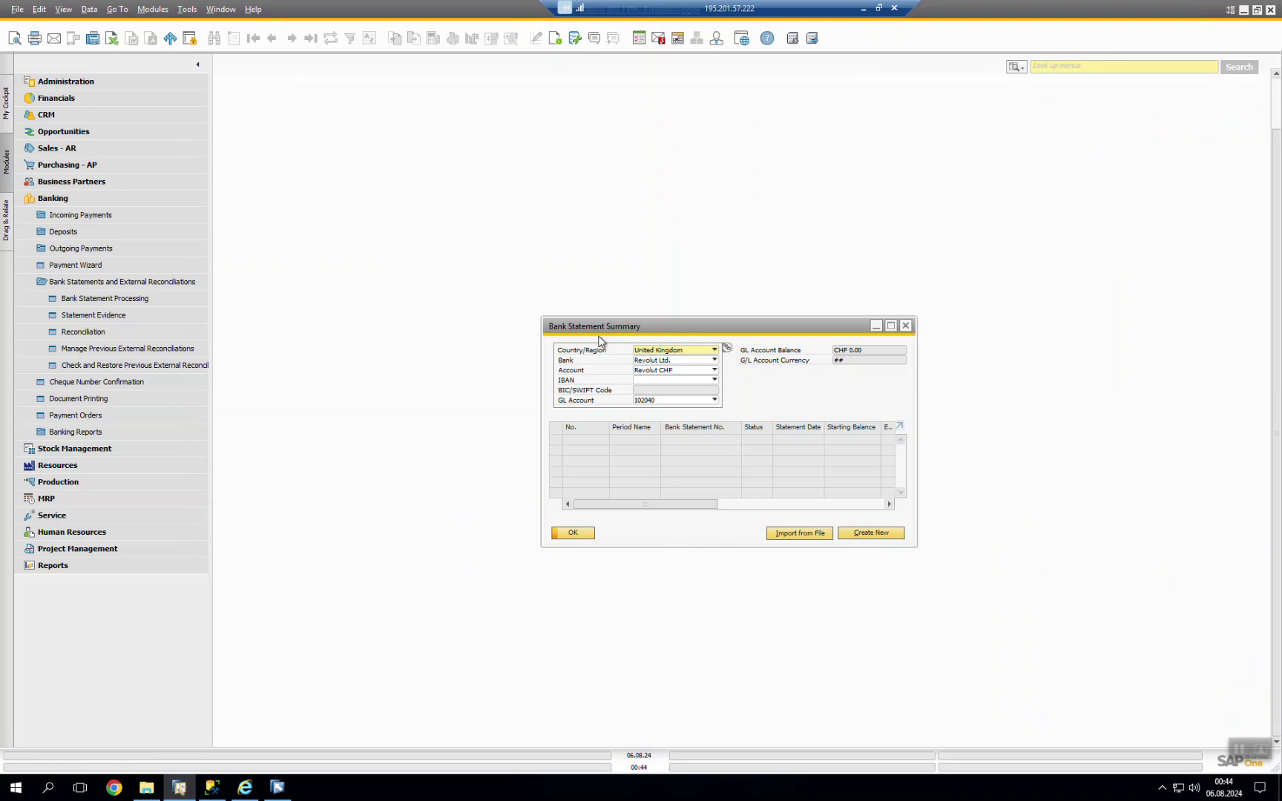
Start a bank statement import from file for the Revolut CHF account and browse to the Desktop folder.
drag(661, 331, 460, 136)
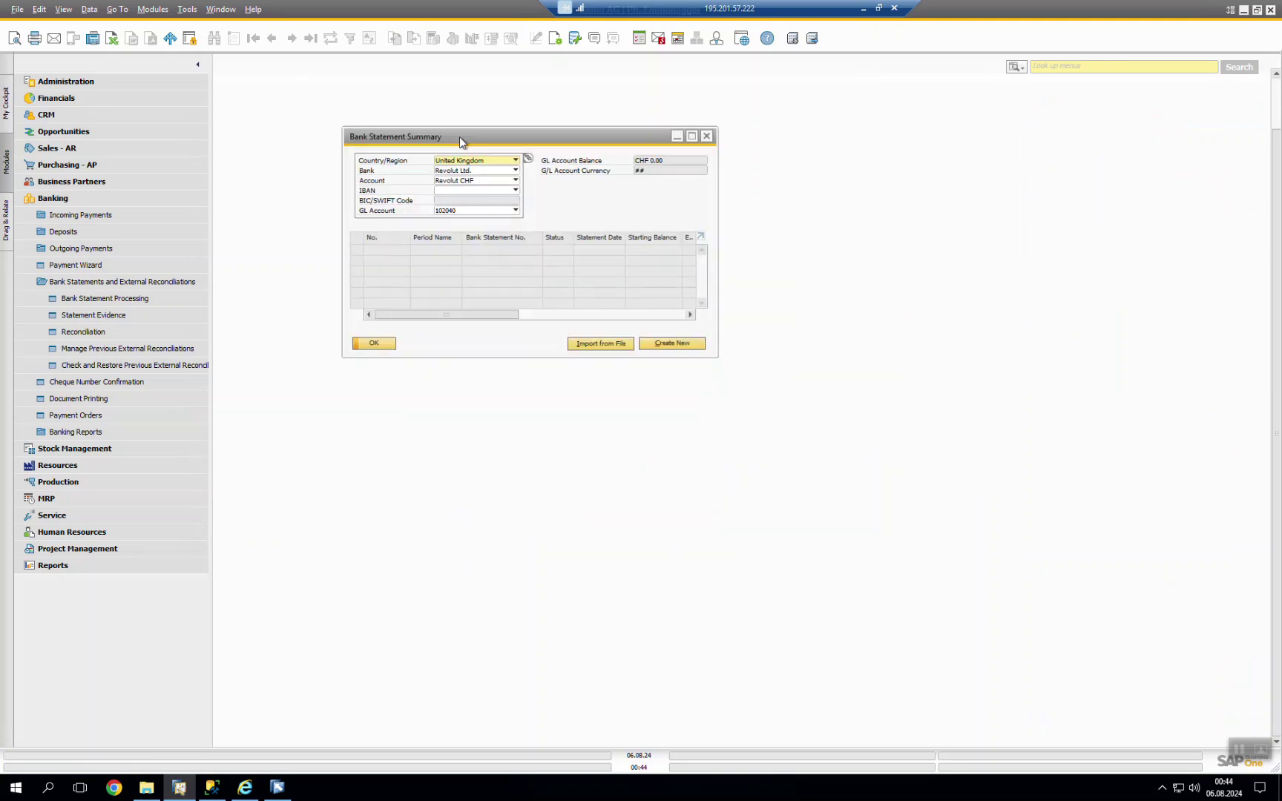
click(582, 346)
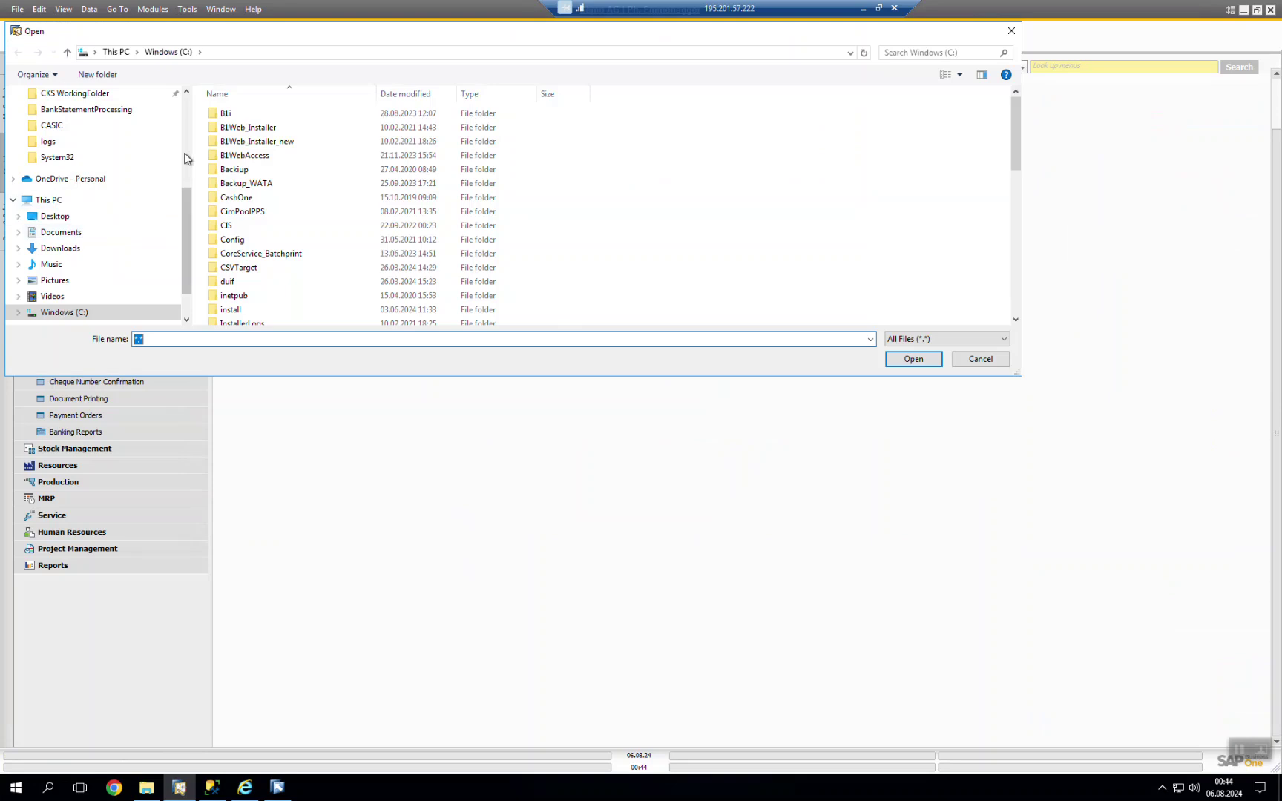
scroll(185, 155, up, 4)
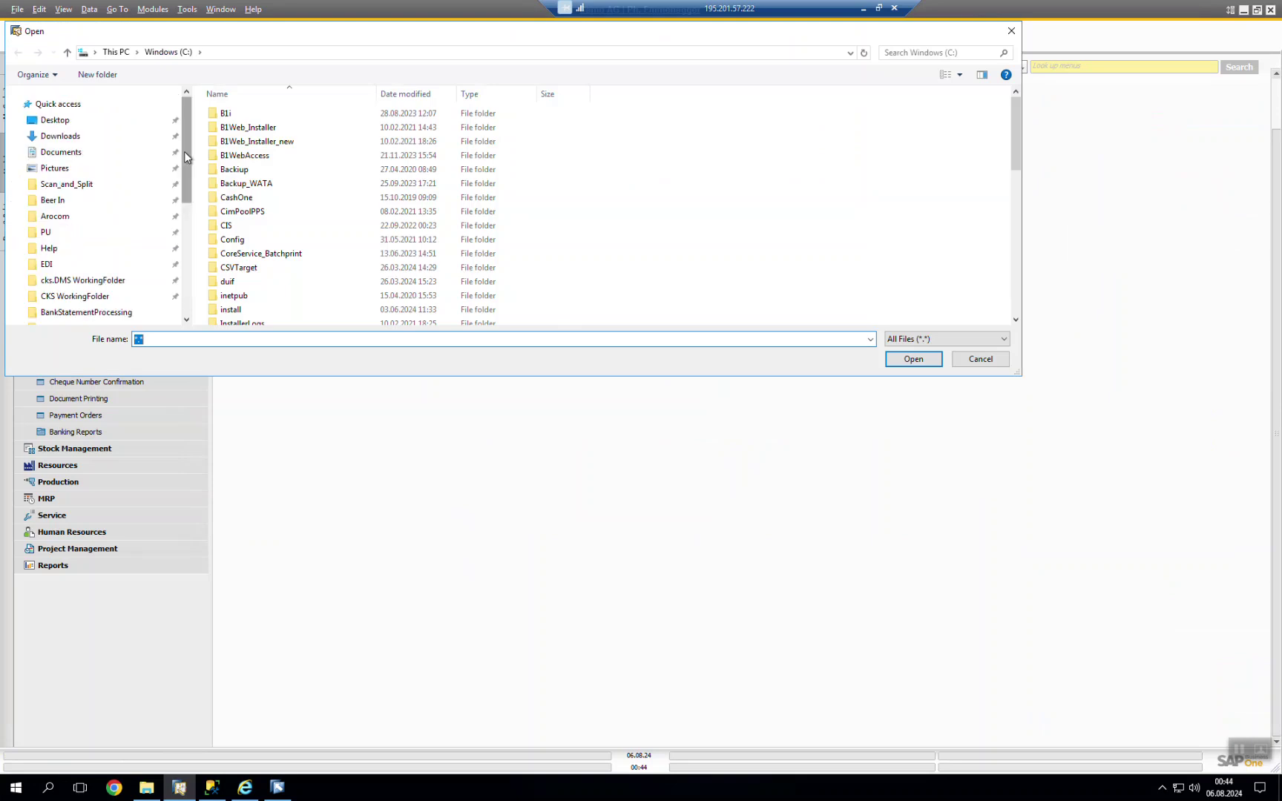
click(105, 123)
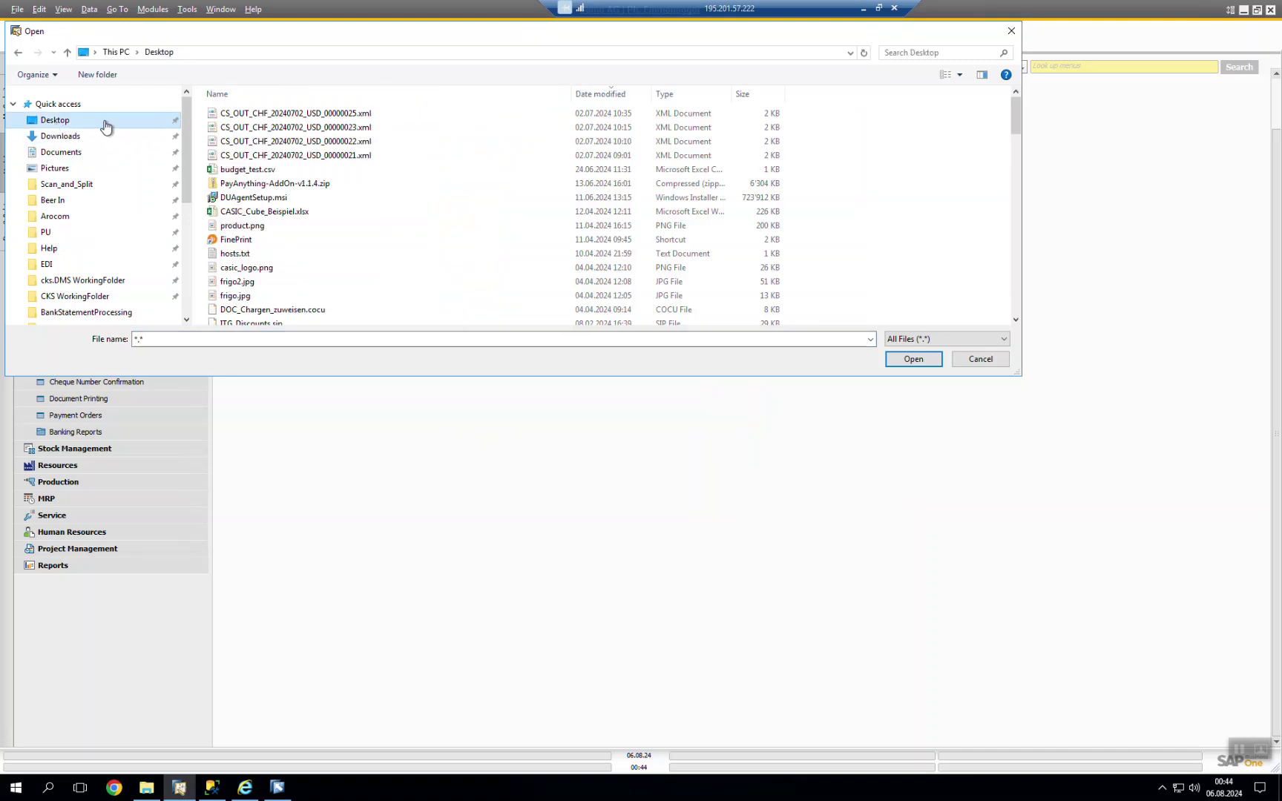
Import transaction-statement_01-Jul-2024_31-Jul-2024.csv from the desktop's BankStatementProcessing folder.
click(292, 255)
scroll(293, 263, down, 3)
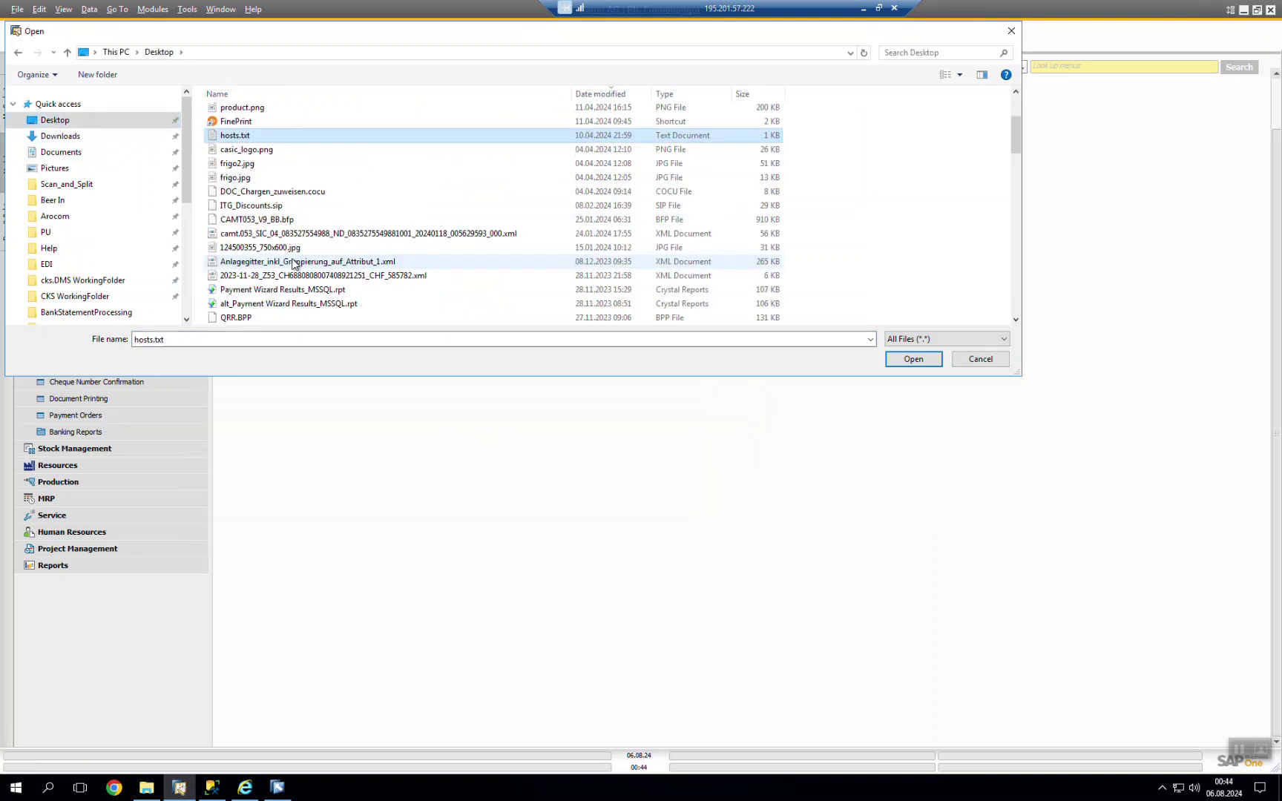
key(b)
key(b)
key(b)
key(b)
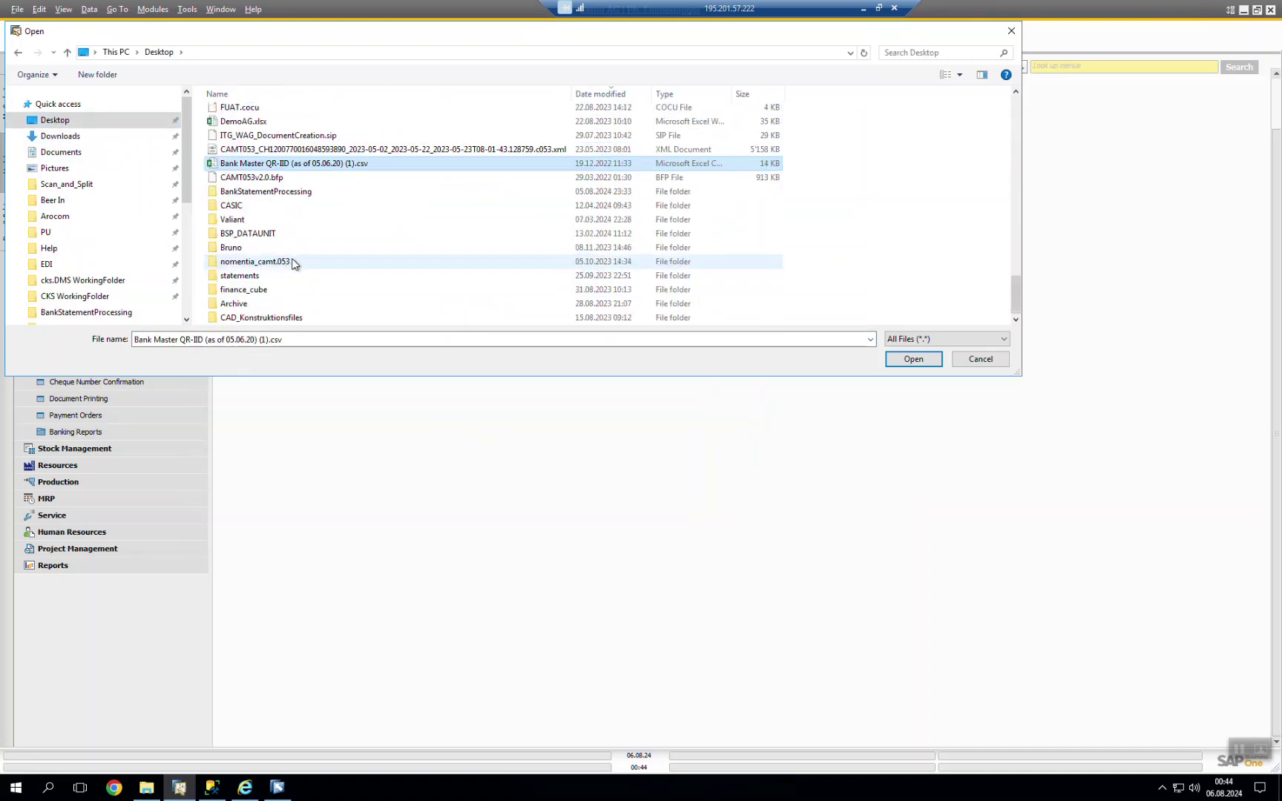
double_click(309, 194)
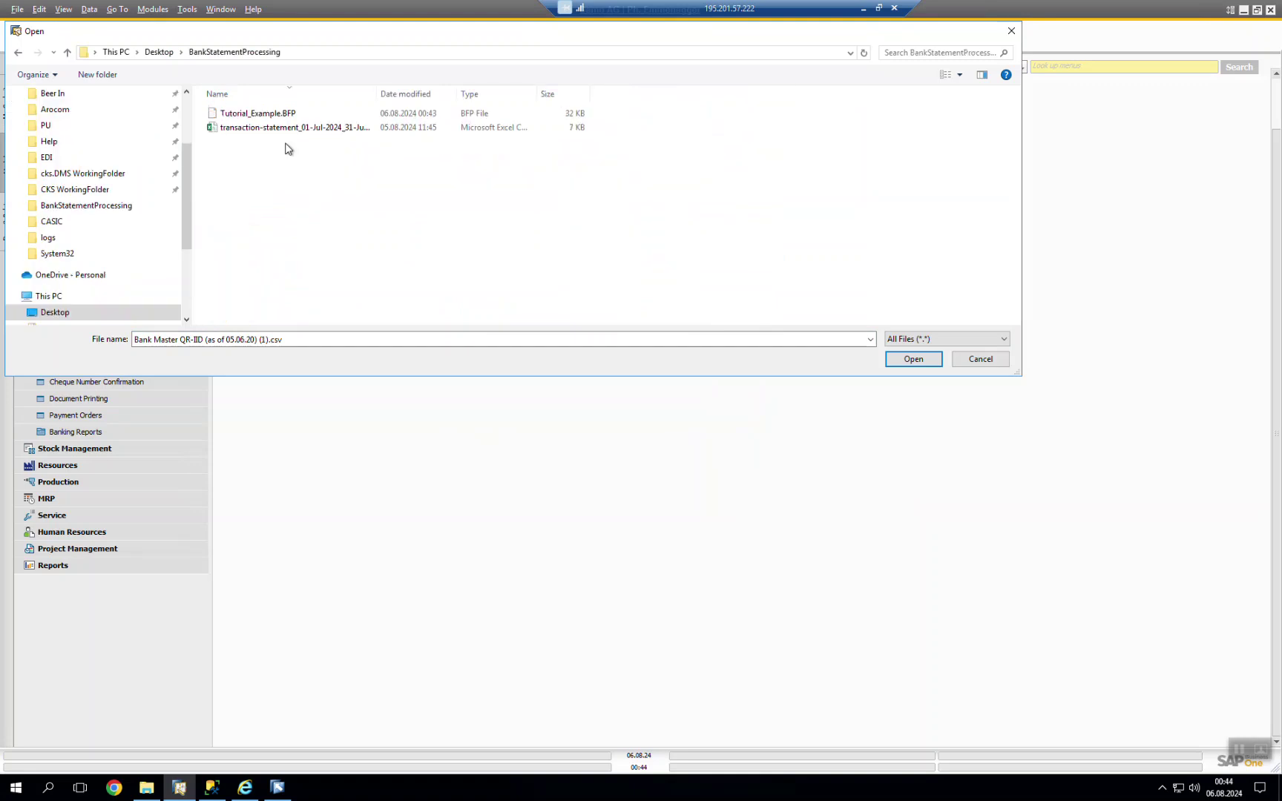
click(314, 127)
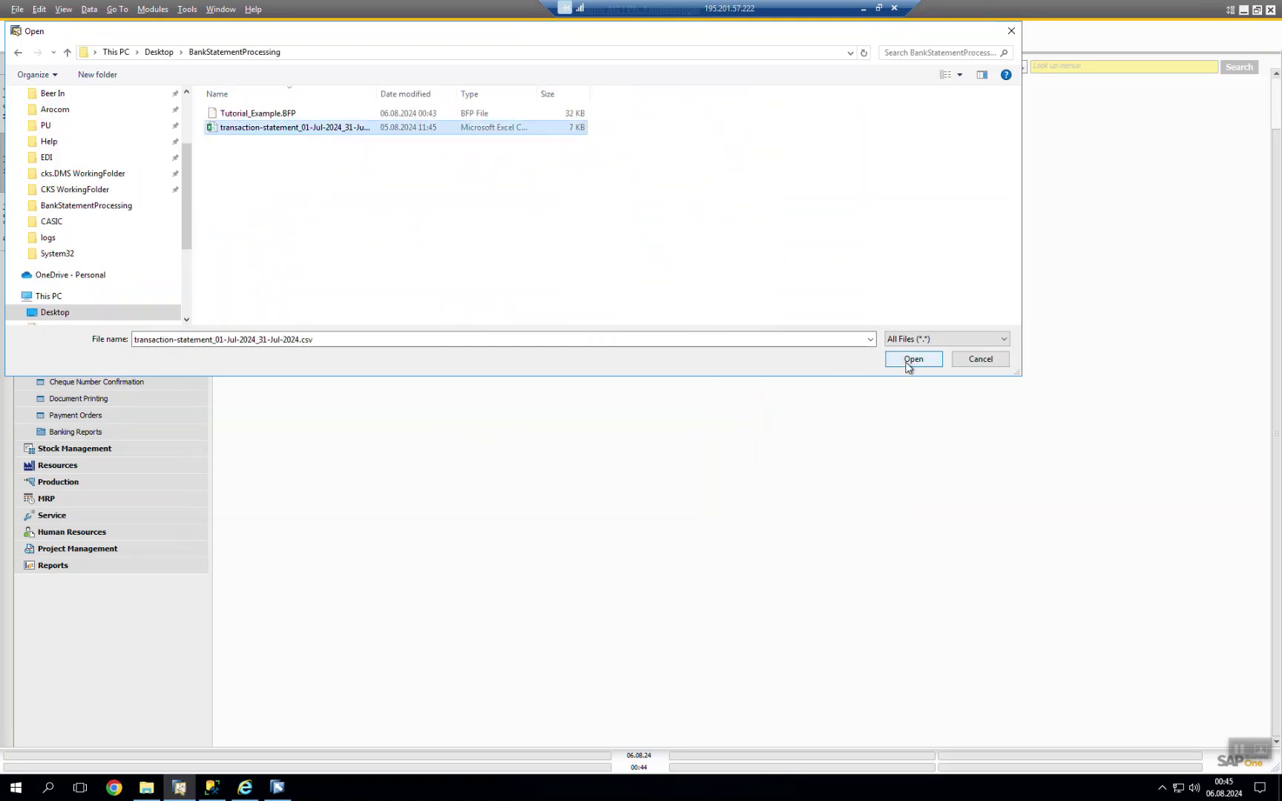
click(907, 364)
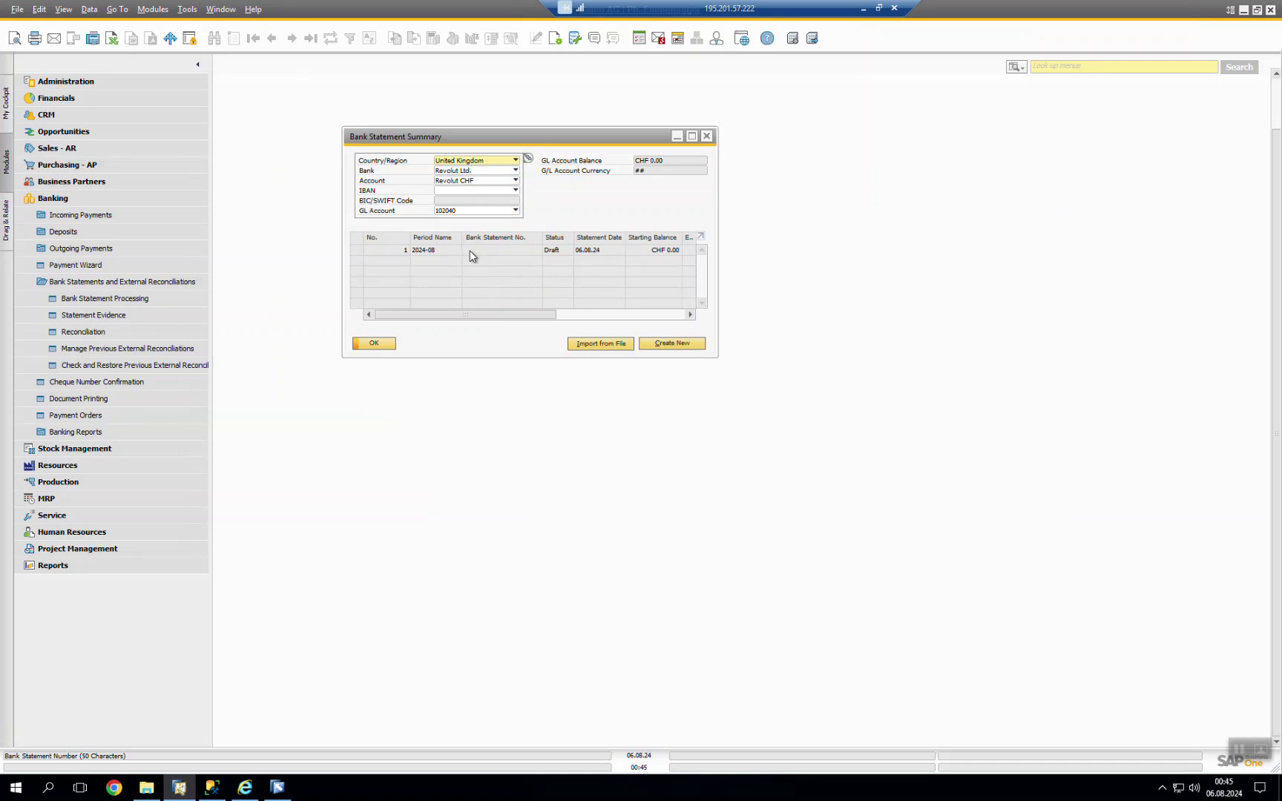
Open the imported draft statement for period 2024-08, maximize its details and examine the rows through to the Details column.
double_click(472, 250)
click(467, 250)
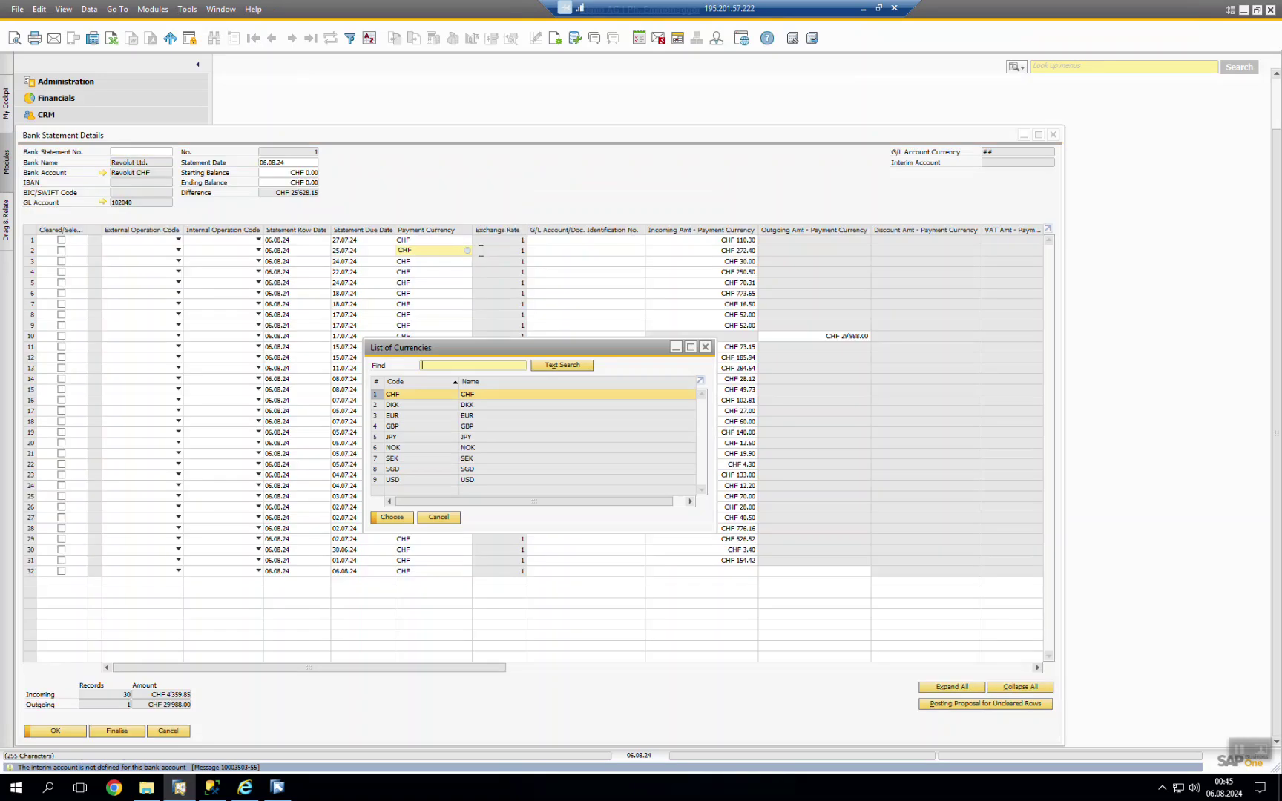
click(705, 347)
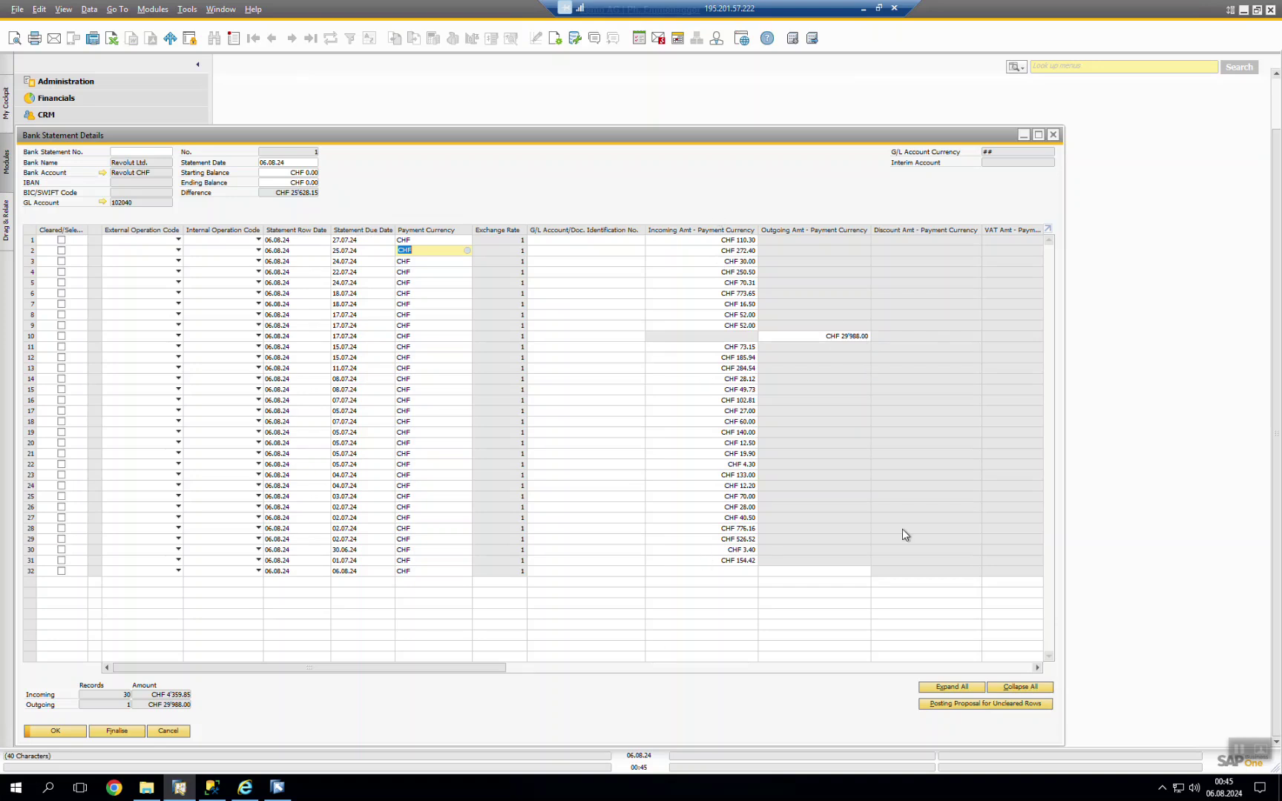
click(1038, 134)
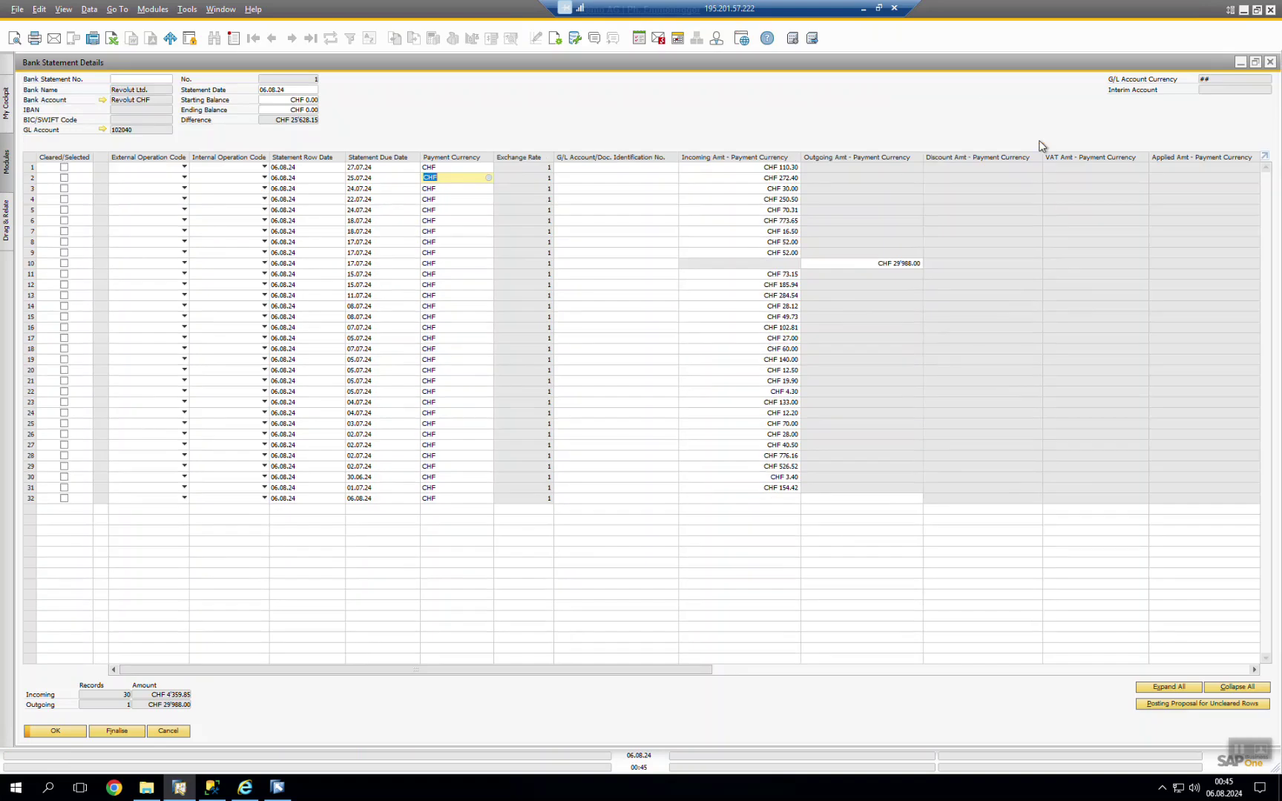
drag(652, 672, 773, 690)
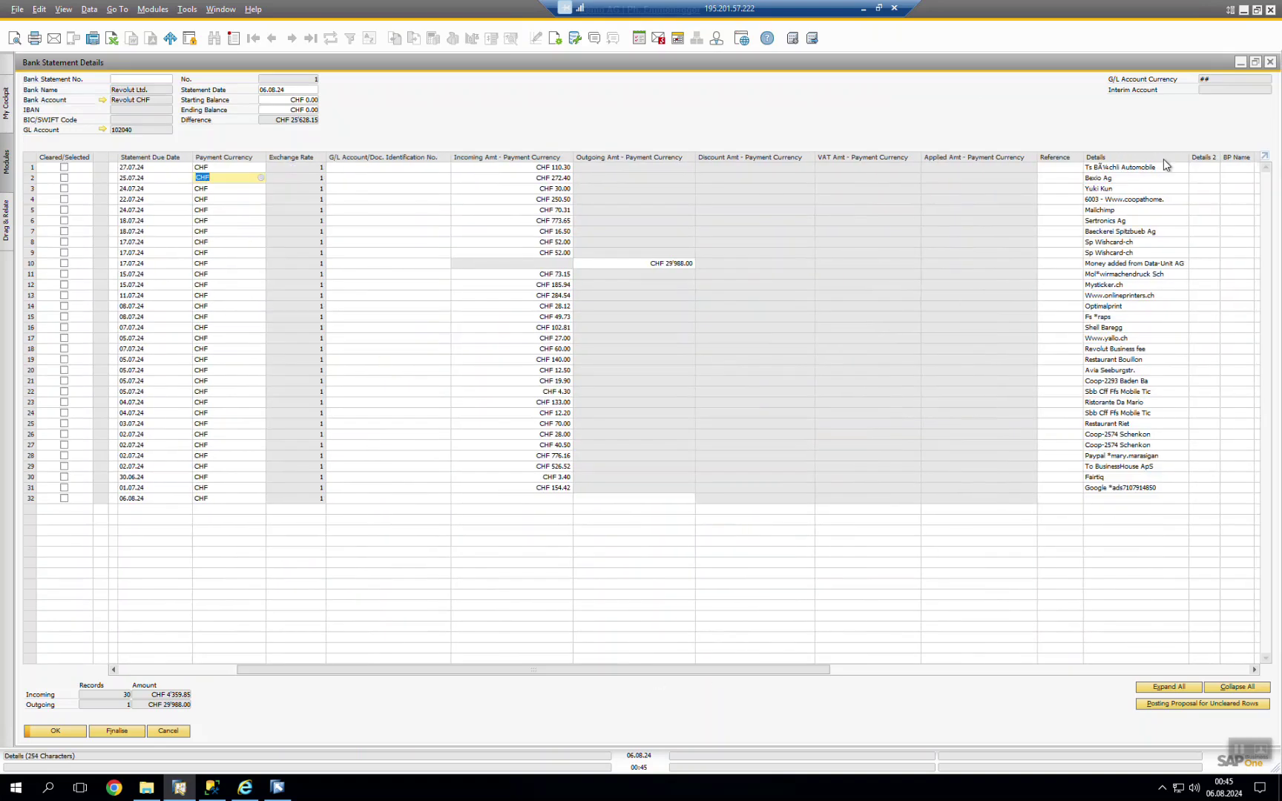